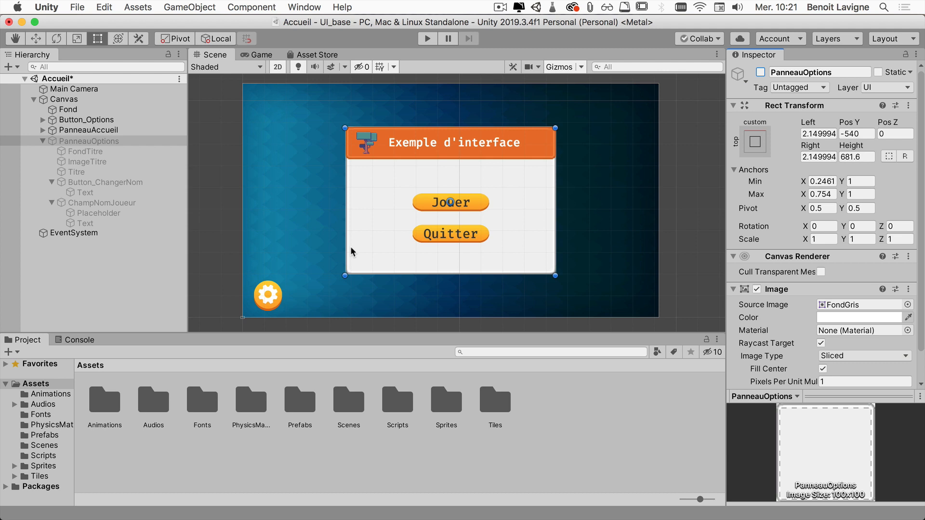
Step: Activate the PanneauOptions panel so it shows in the scene
{"action": "left_click", "coordinate": [760, 72]}
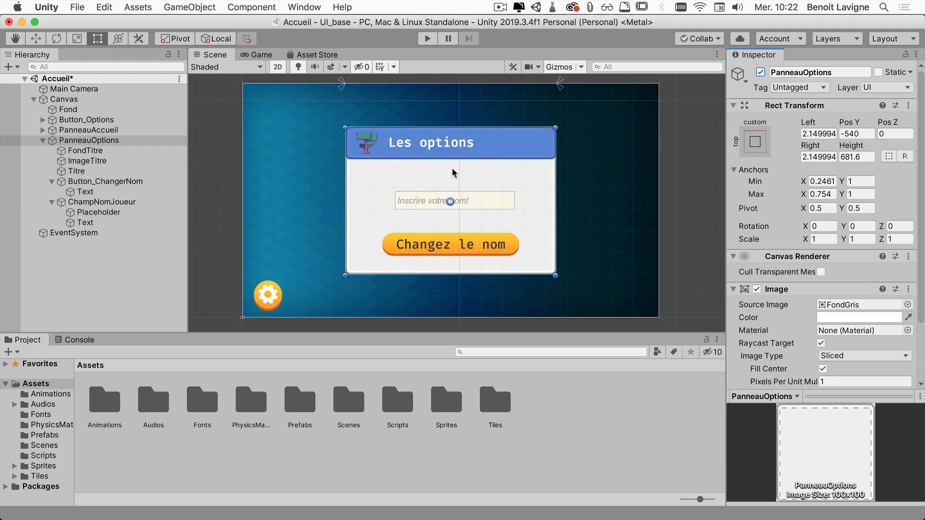
{"action": "left_click", "coordinate": [116, 131]}
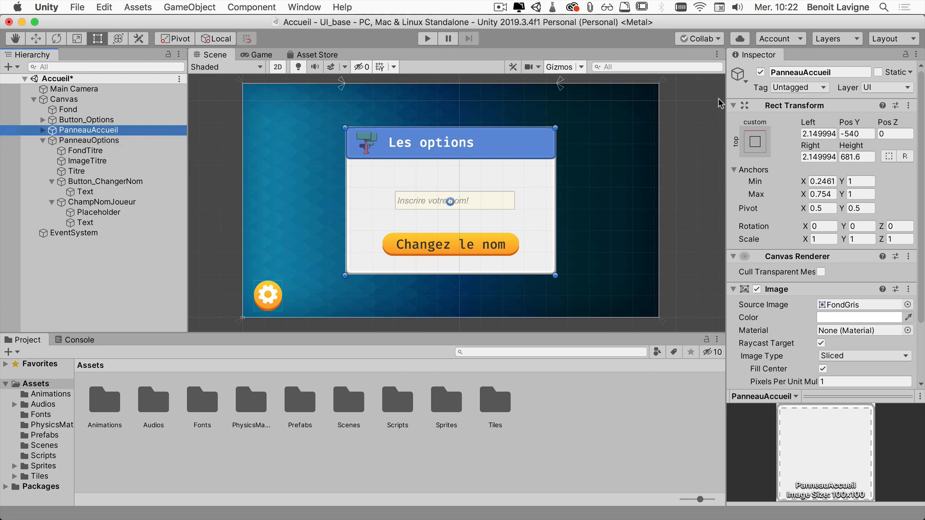
{"action": "left_click", "coordinate": [761, 72]}
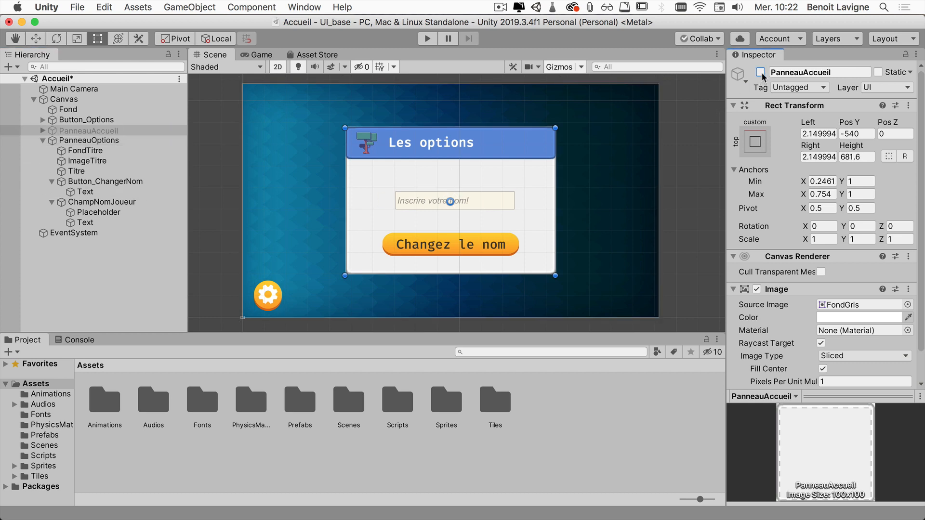
{"action": "left_click", "coordinate": [761, 72]}
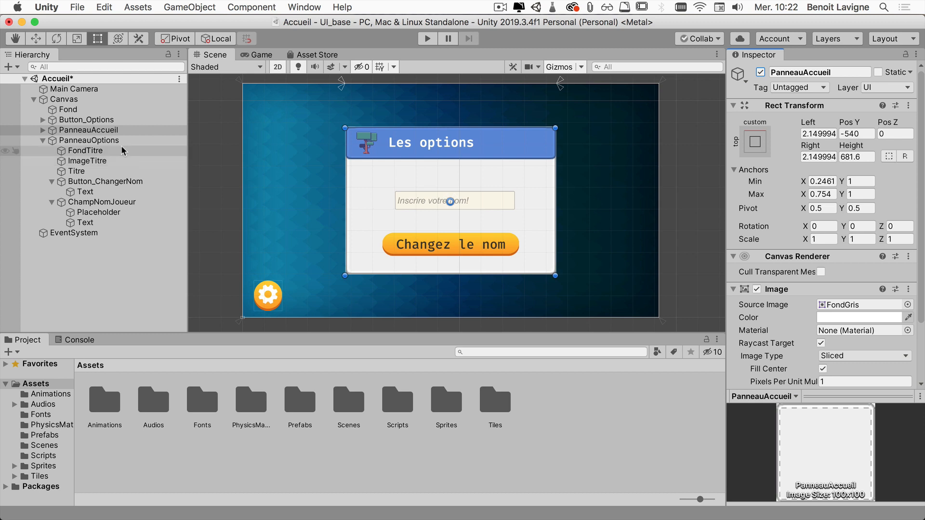
{"action": "left_click", "coordinate": [110, 143]}
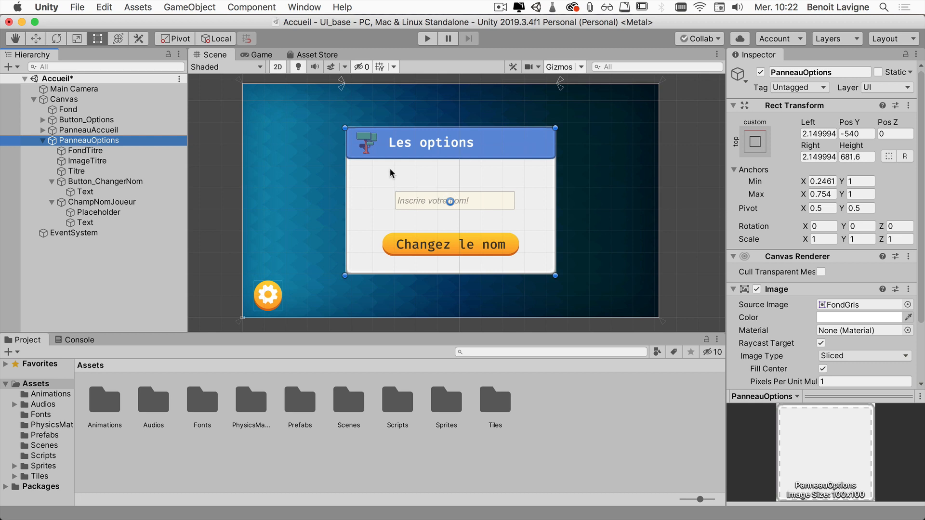
Step: Anchor Button_Options to the bottom-left corner of the canvas using the anchor presets
{"action": "left_click", "coordinate": [97, 121]}
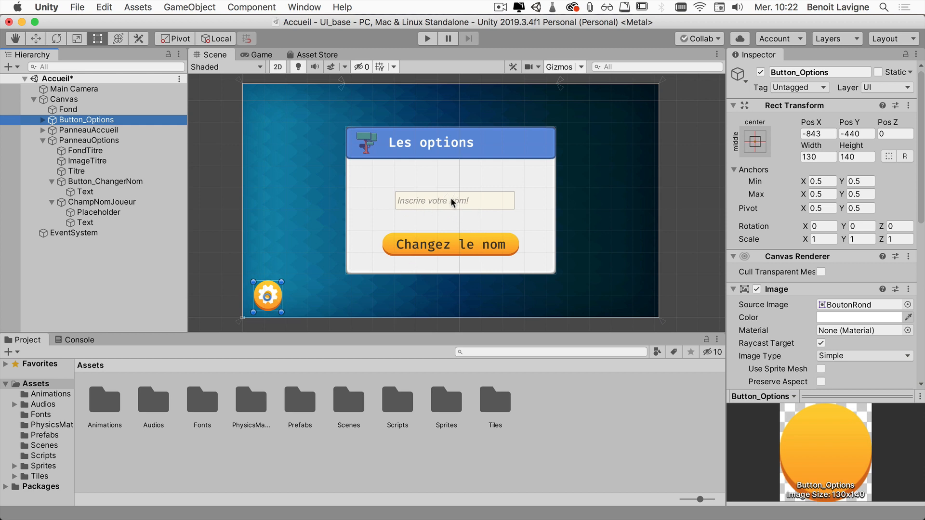
{"action": "left_click", "coordinate": [755, 145]}
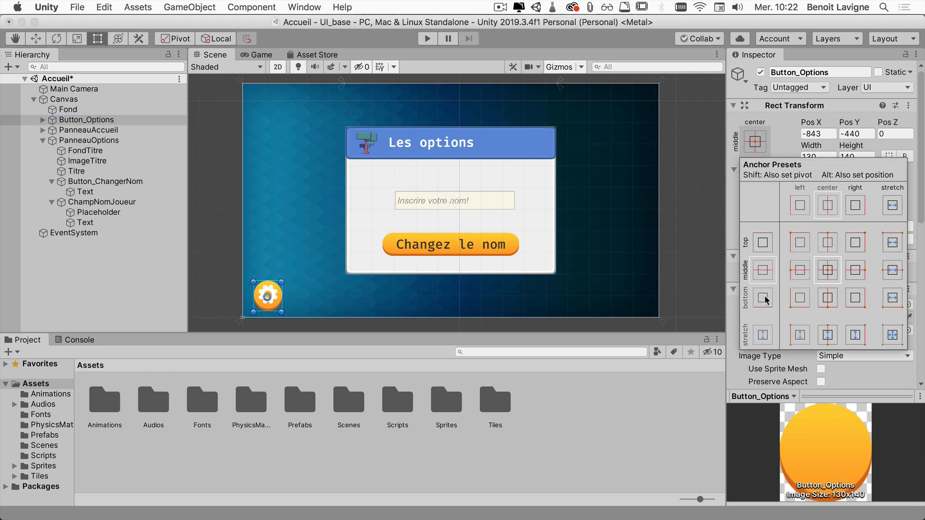
{"action": "left_click", "coordinate": [800, 299]}
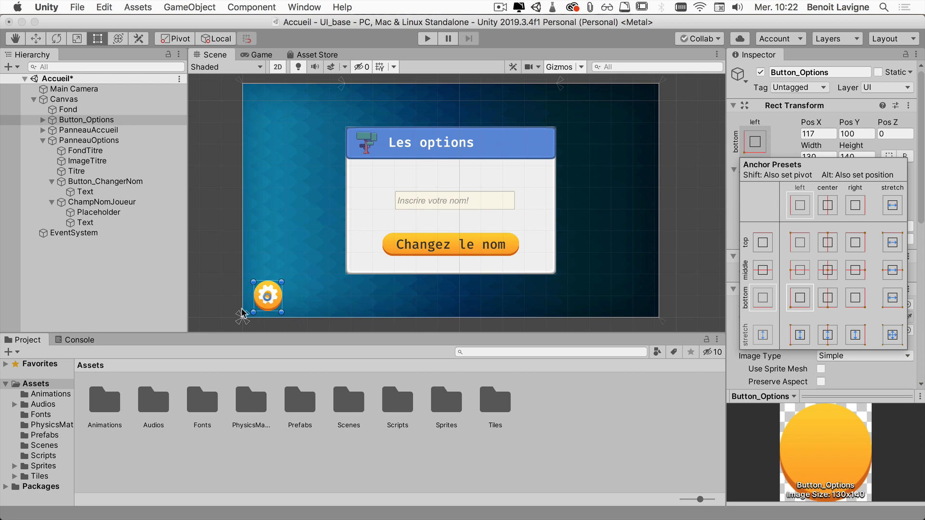
{"action": "left_click", "coordinate": [214, 244]}
Step: Duplicate Button_Options and rename the copy Button_OptionsFermer
{"action": "left_click", "coordinate": [92, 121]}
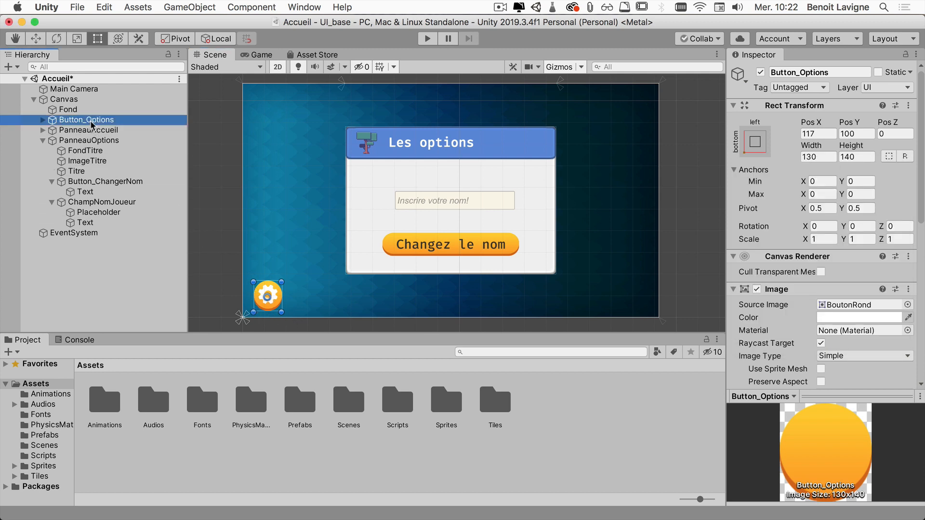
{"action": "key", "text": "super+d"}
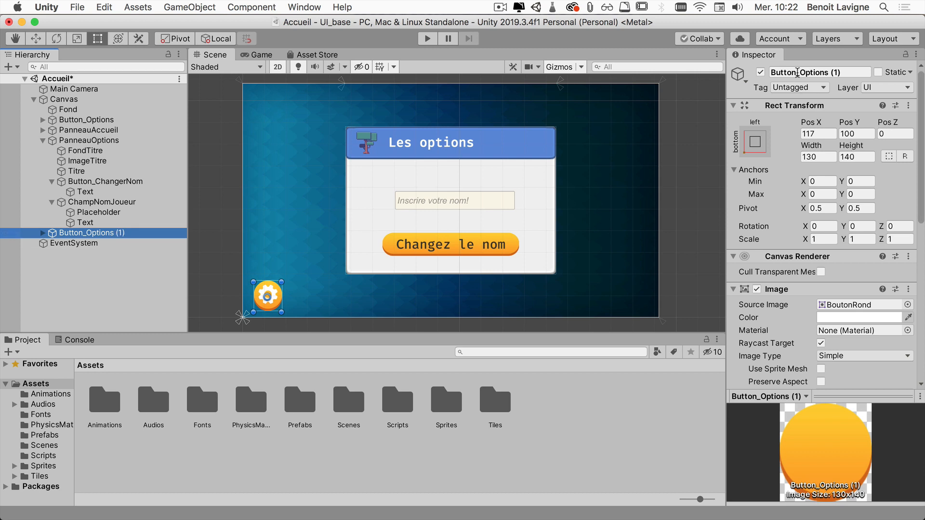
{"action": "left_click_drag", "start_coordinate": [799, 72], "coordinate": [851, 76]}
{"action": "left_click", "coordinate": [849, 72]}
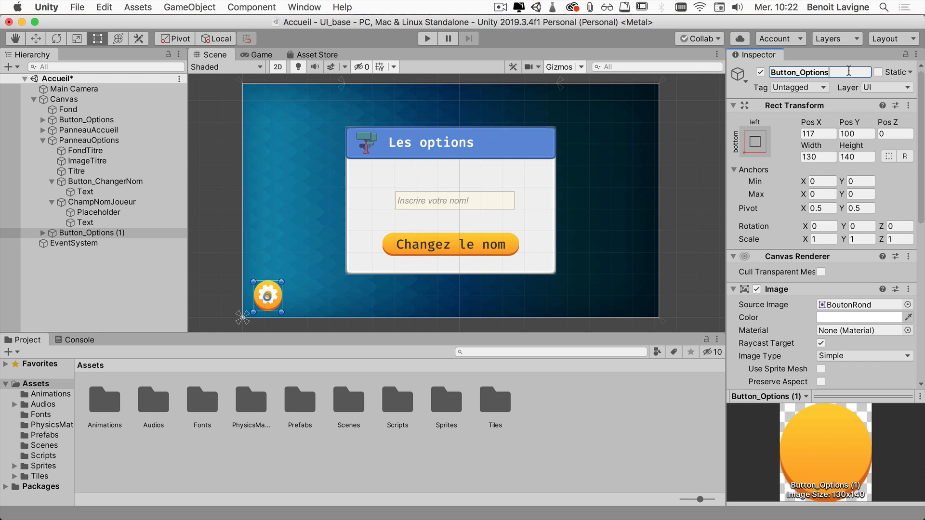
{"action": "type", "text": "Fermer"}
{"action": "key", "text": "Return"}
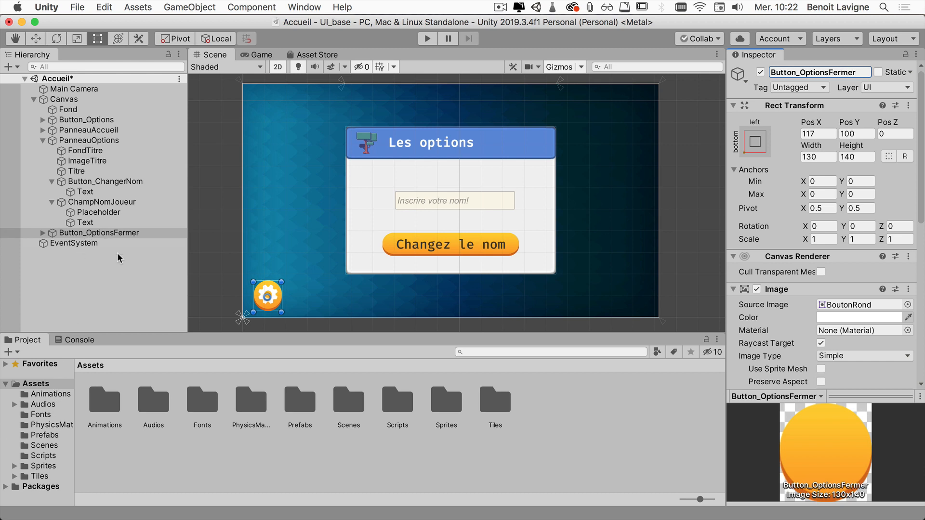
Step: Move Button_OptionsFermer to the right end of the "Les options" title bar and shrink it to about 86 by 92
{"action": "left_click_drag", "start_coordinate": [275, 291], "coordinate": [539, 142]}
{"action": "key", "text": "super+z"}
{"action": "scroll", "coordinate": [529, 145], "scroll_direction": "up", "scroll_amount": 5}
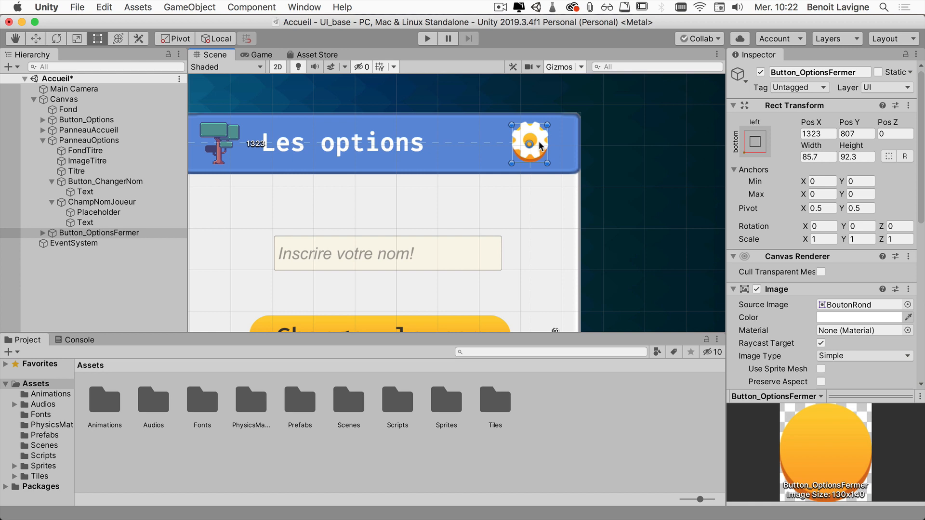
Step: Replace the source image of Button_OptionsFermer's child Image with the x sprite from the Sprites/UI folder
{"action": "left_click", "coordinate": [43, 233]}
{"action": "left_click", "coordinate": [73, 243]}
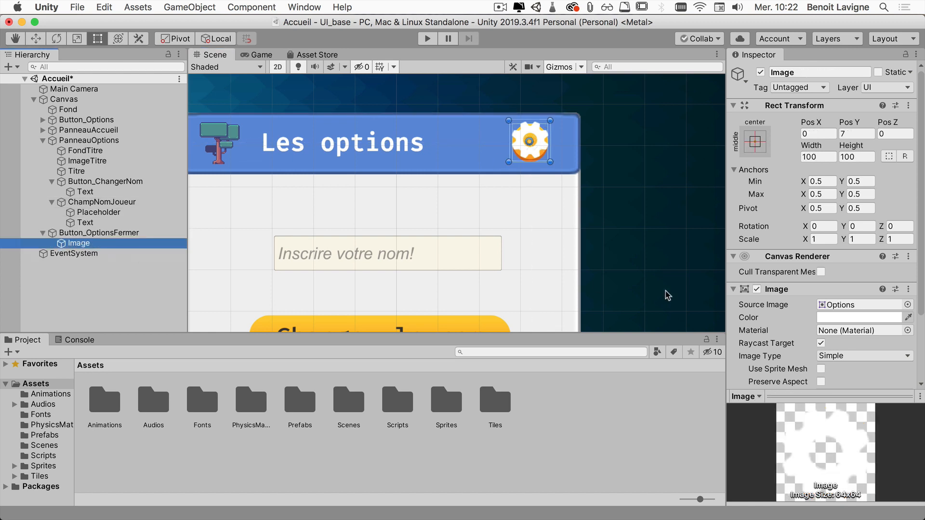
{"action": "double_click", "coordinate": [447, 400]}
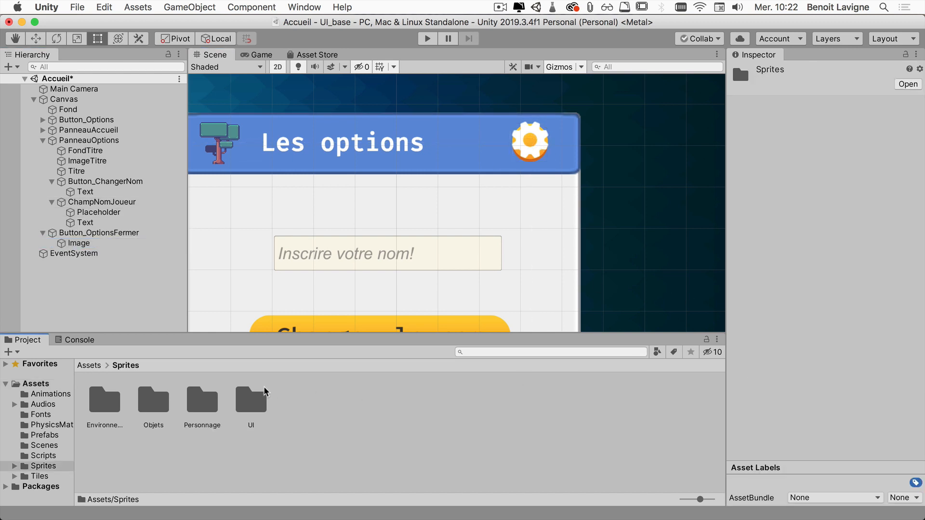
{"action": "double_click", "coordinate": [244, 391]}
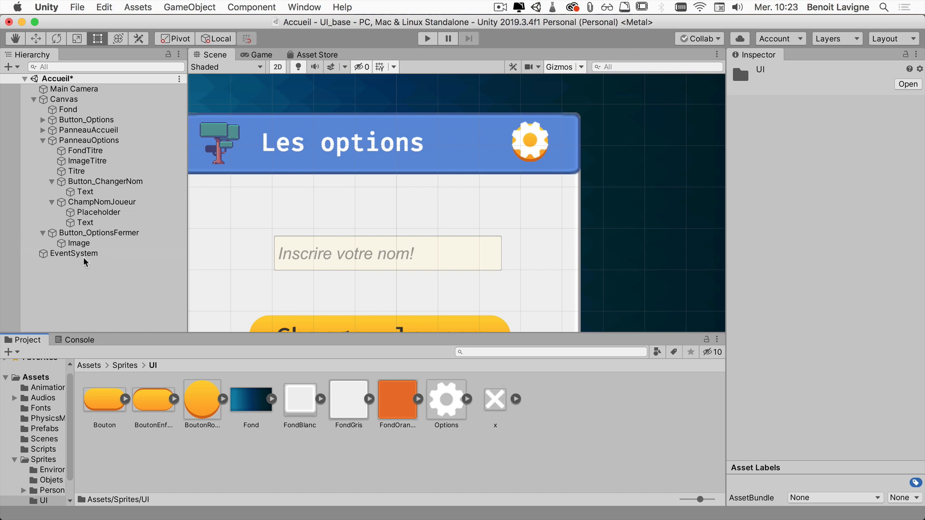
{"action": "left_click", "coordinate": [79, 243]}
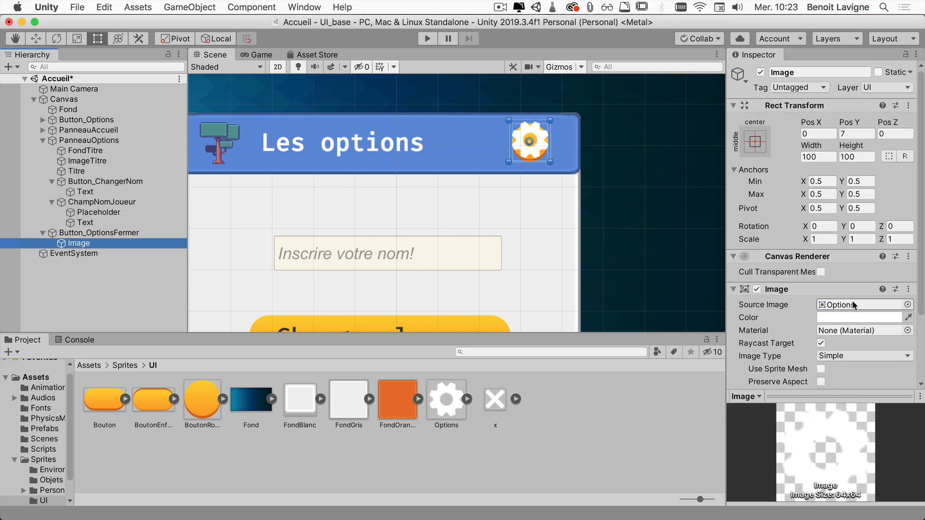
{"action": "left_click_drag", "start_coordinate": [495, 399], "coordinate": [851, 309]}
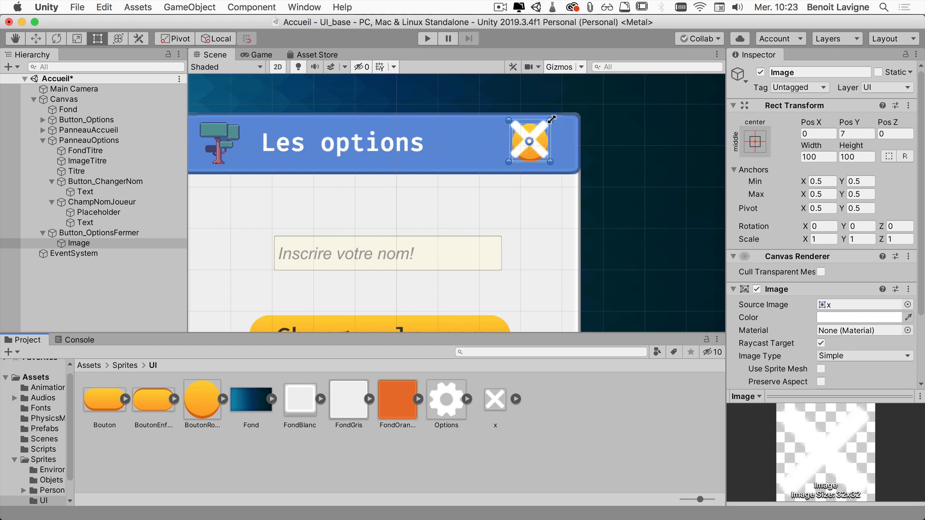
Step: Shrink the x image to about 51 by 51 and centre it inside the close button
{"action": "left_click_drag", "start_coordinate": [551, 119], "coordinate": [528, 142]}
{"action": "left_click", "coordinate": [522, 146]}
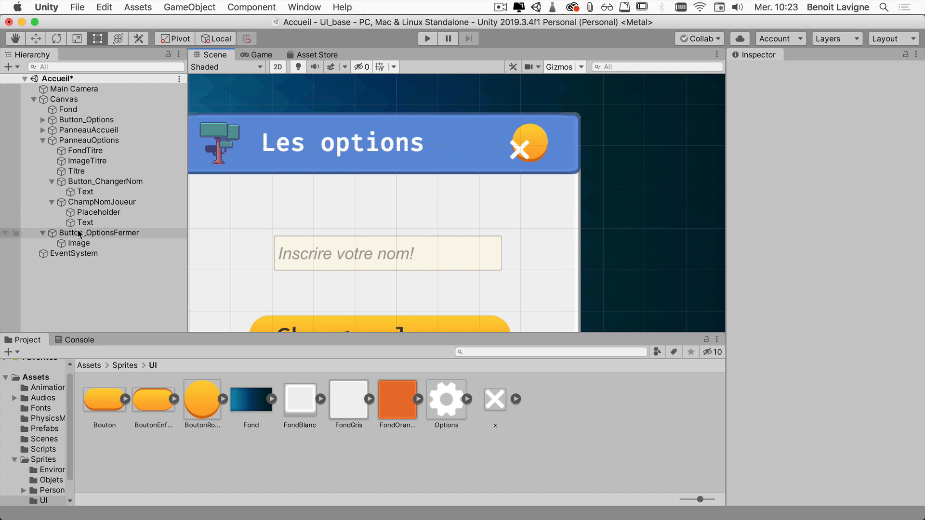
{"action": "left_click", "coordinate": [78, 243]}
{"action": "left_click", "coordinate": [529, 144]}
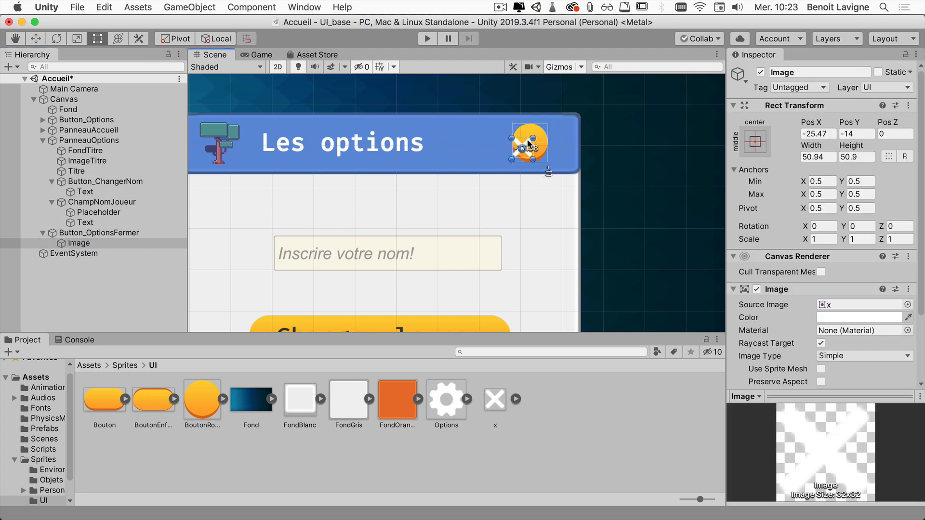
{"action": "left_click_drag", "start_coordinate": [529, 144], "coordinate": [537, 142]}
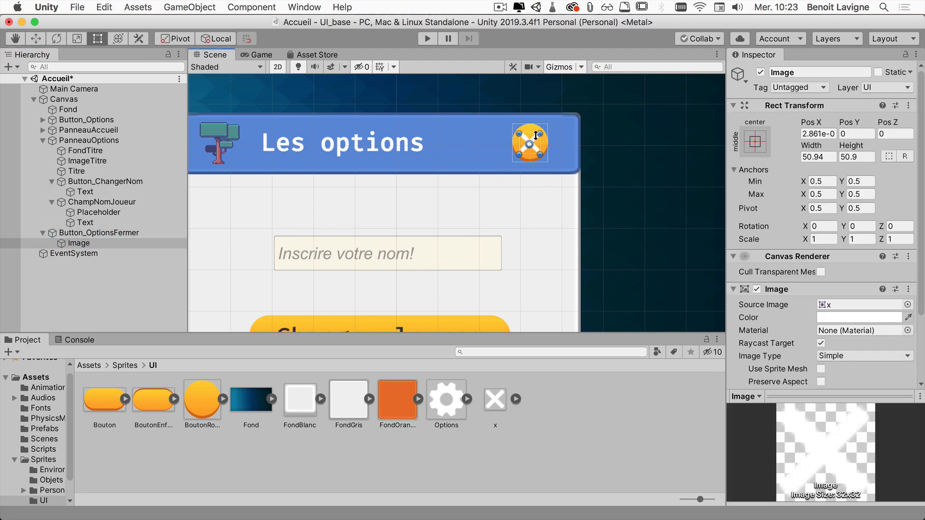
Step: Make Button_OptionsFermer a child of PanneauOptions, placed just below FondTitre, and collapse its hierarchy
{"action": "left_click", "coordinate": [96, 233]}
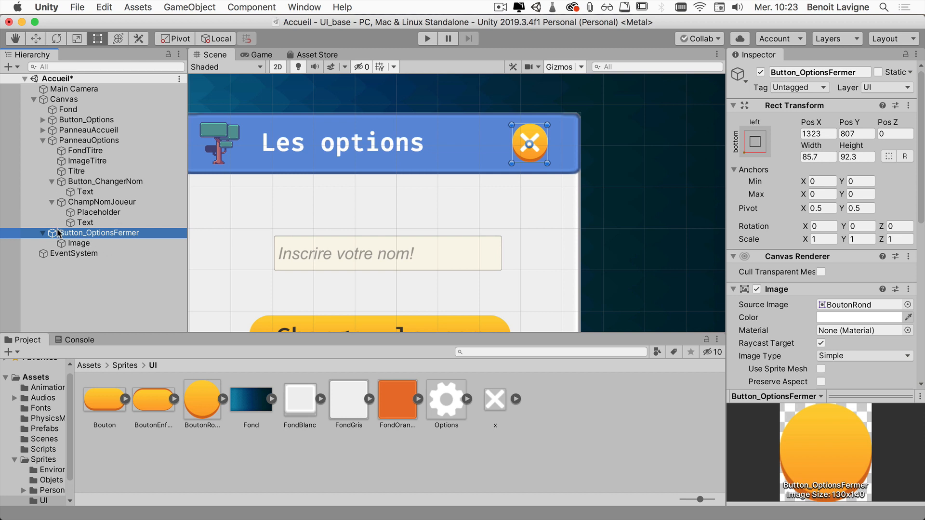
{"action": "left_click_drag", "start_coordinate": [57, 233], "coordinate": [59, 159]}
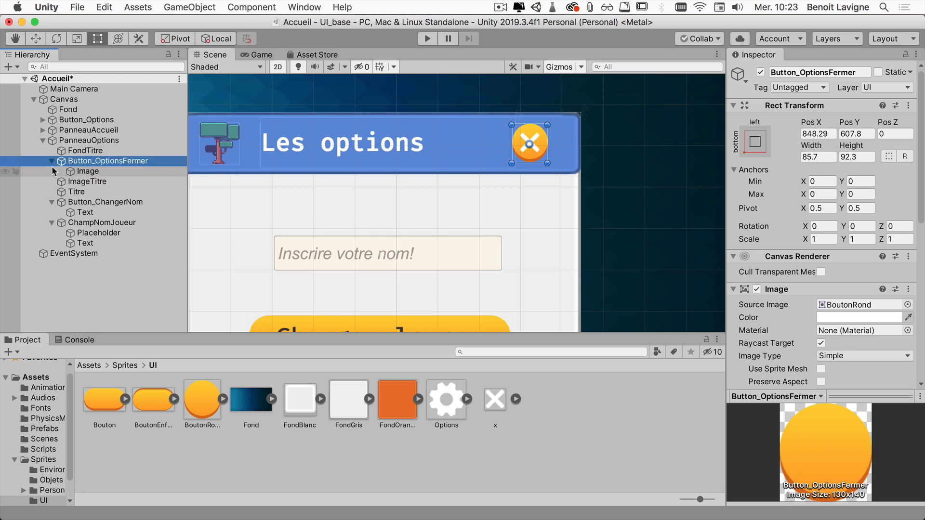
{"action": "left_click", "coordinate": [51, 160]}
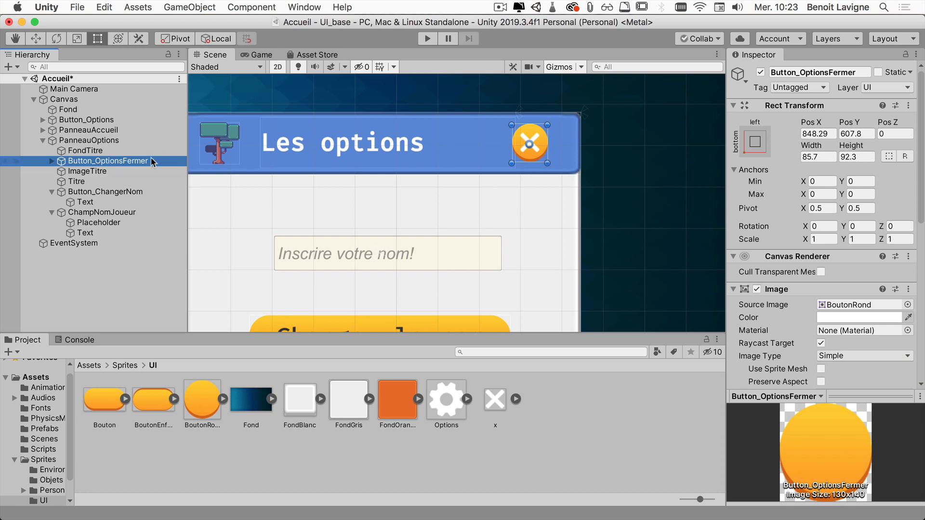
Step: Anchor Button_OptionsFermer to the top-right corner of the options panel using the anchor presets
{"action": "left_click", "coordinate": [118, 163]}
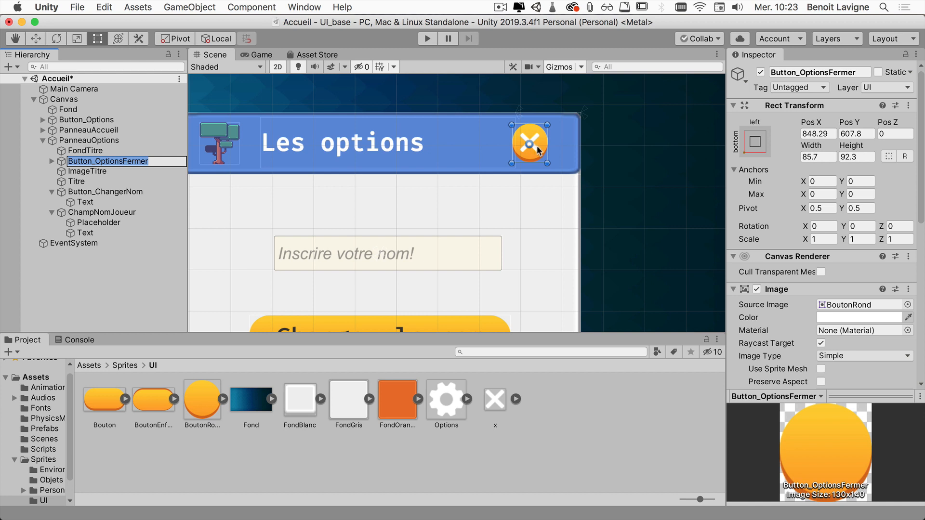
{"action": "left_click", "coordinate": [756, 144]}
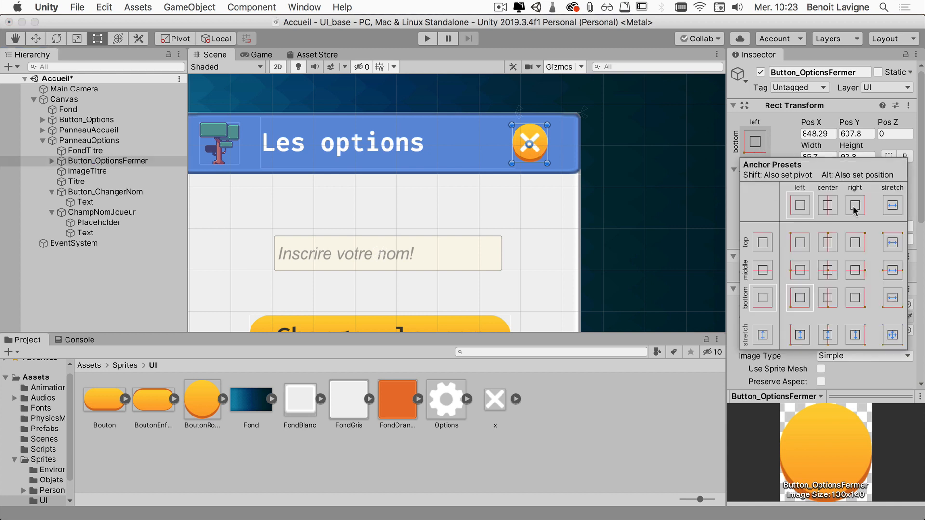
{"action": "left_click", "coordinate": [861, 239]}
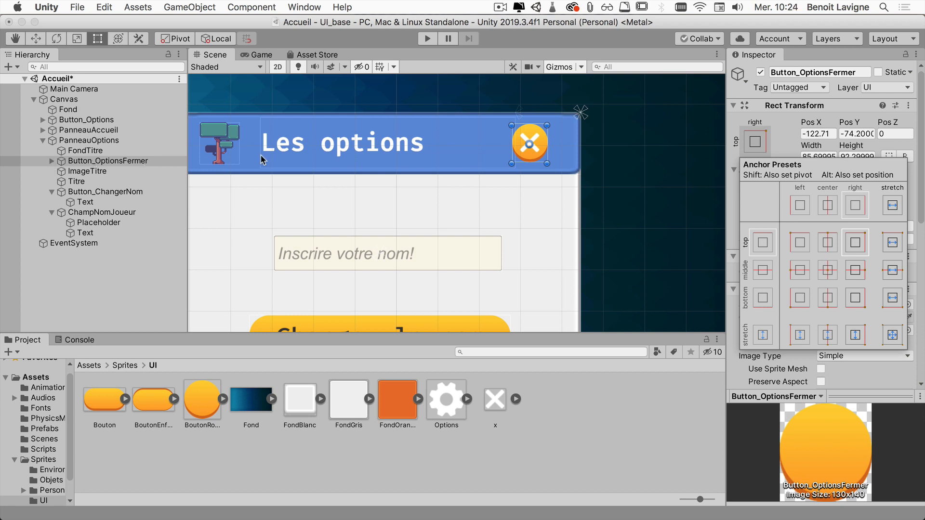
{"action": "scroll", "coordinate": [316, 190], "scroll_direction": "down", "scroll_amount": 3}
{"action": "left_click", "coordinate": [365, 231]}
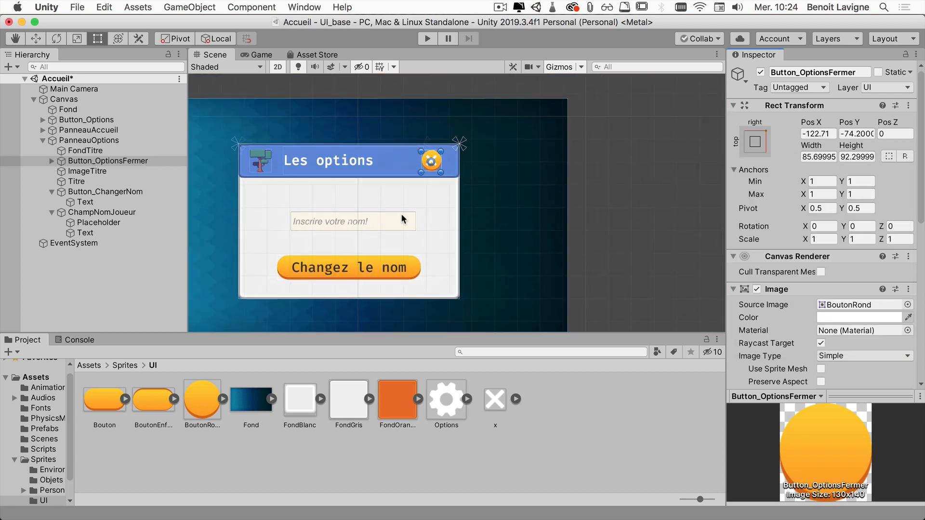
{"action": "middle_click_drag", "start_coordinate": [531, 198], "coordinate": [587, 209]}
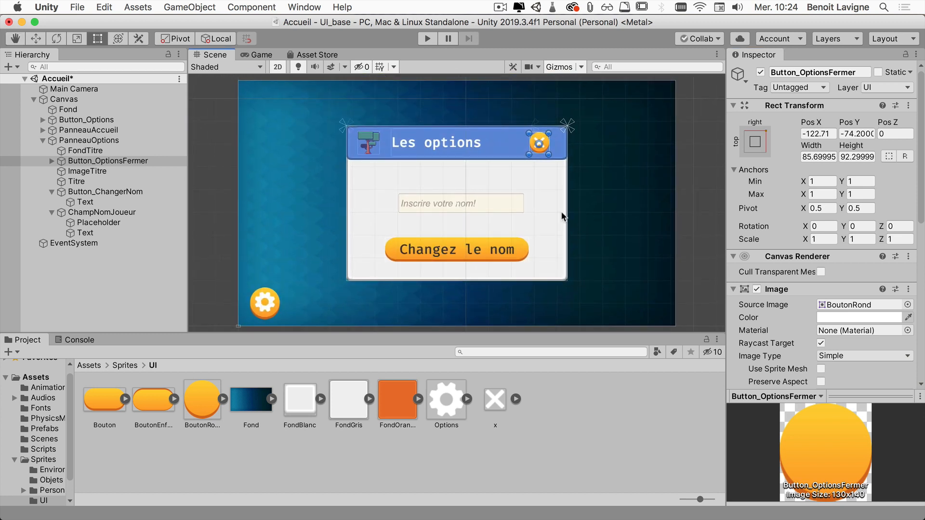
Step: Add an On Click event to Button_Options and assign PanneauOptions as its target object
{"action": "left_click", "coordinate": [42, 141]}
{"action": "left_click", "coordinate": [68, 142]}
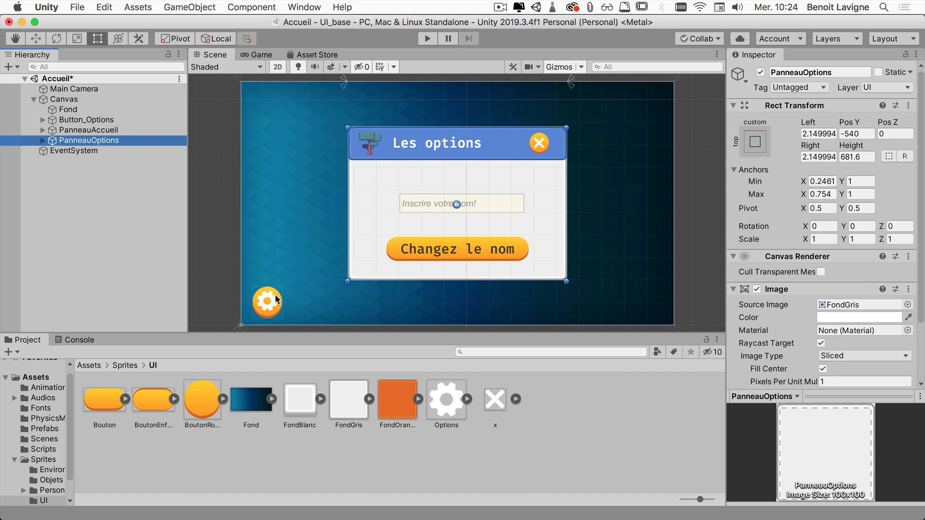
{"action": "left_click", "coordinate": [72, 121]}
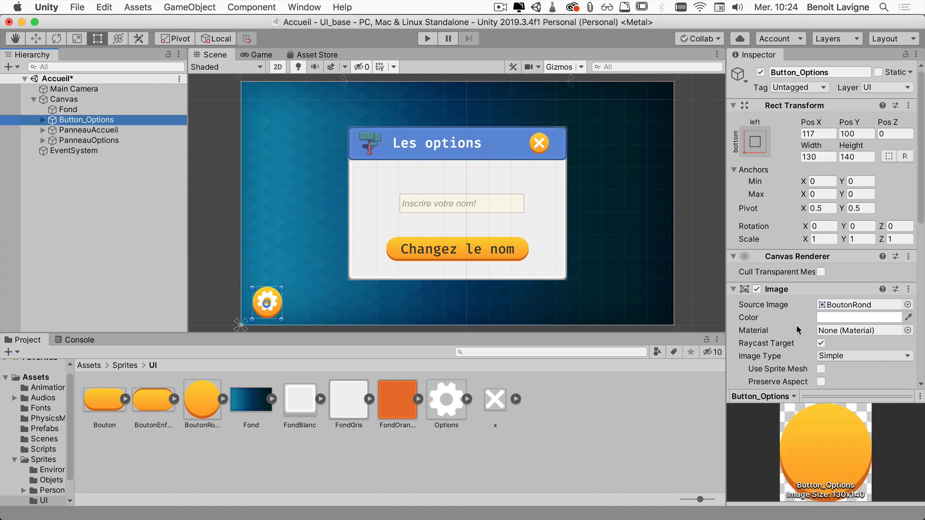
{"action": "scroll", "coordinate": [797, 331], "scroll_direction": "down", "scroll_amount": 10}
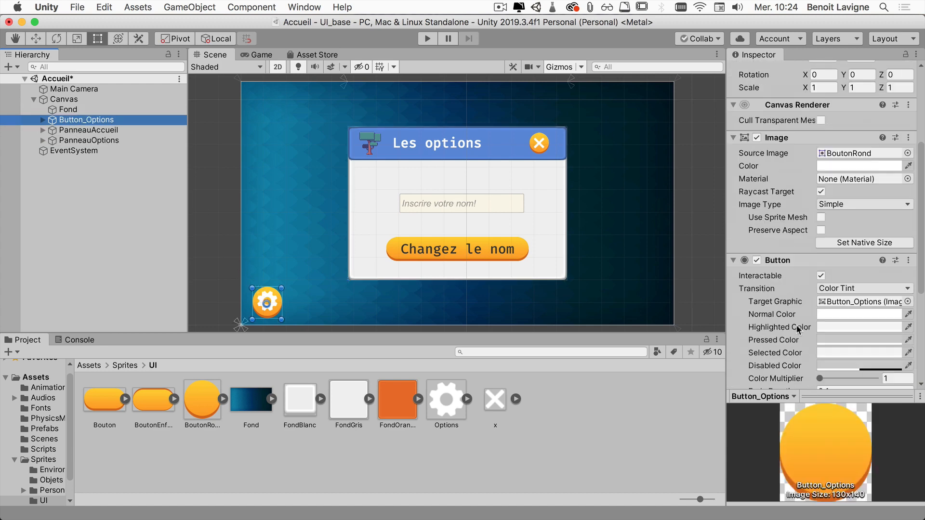
{"action": "scroll", "coordinate": [797, 330], "scroll_direction": "down", "scroll_amount": 3}
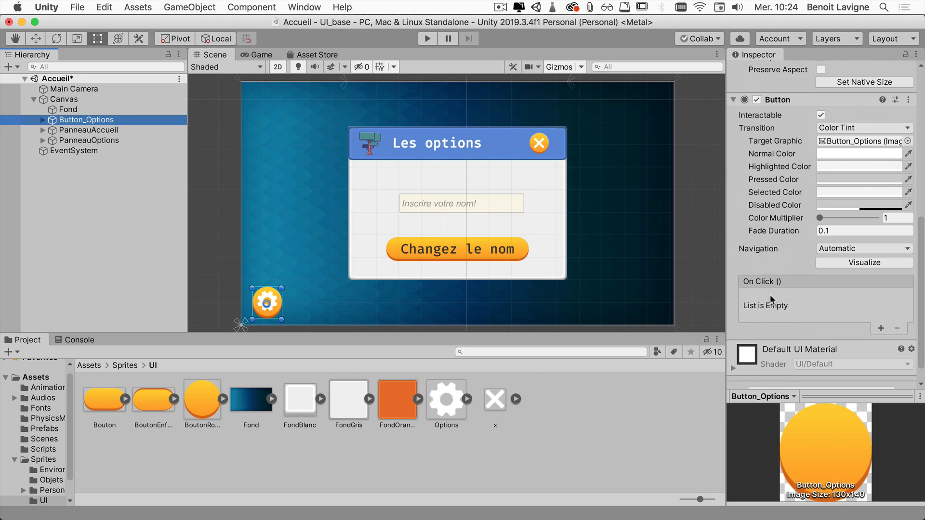
{"action": "left_click", "coordinate": [880, 329]}
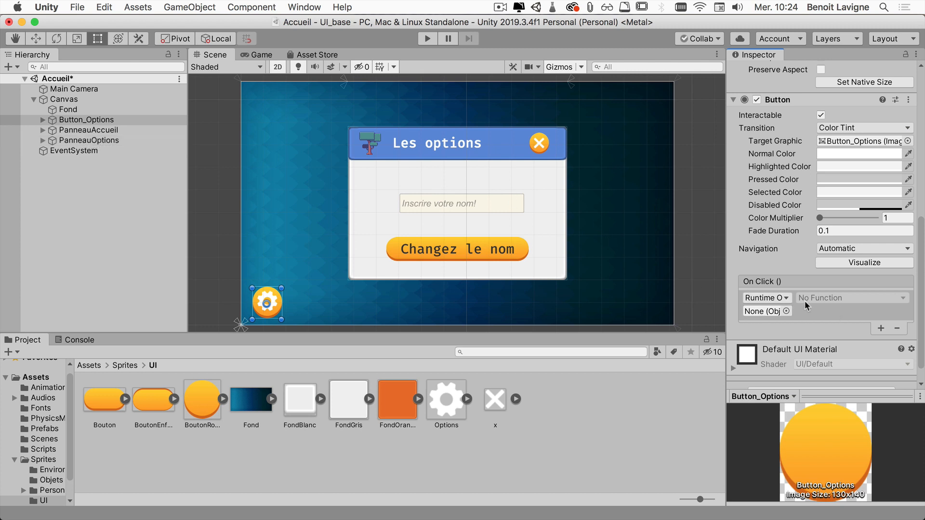
{"action": "left_click_drag", "start_coordinate": [105, 140], "coordinate": [766, 318]}
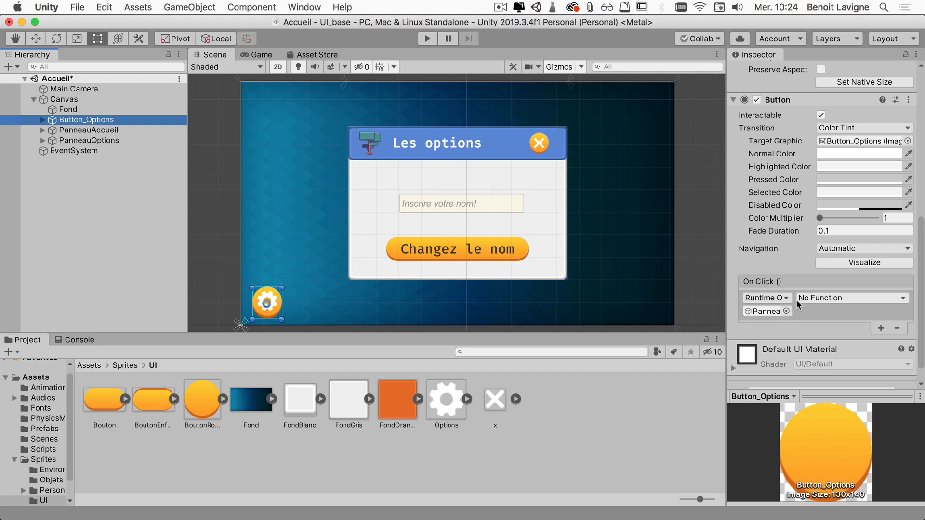
Step: Set the On Click function of Button_Options for PanneauOptions to GameObject.SetActive with its value enabled
{"action": "left_click", "coordinate": [832, 299]}
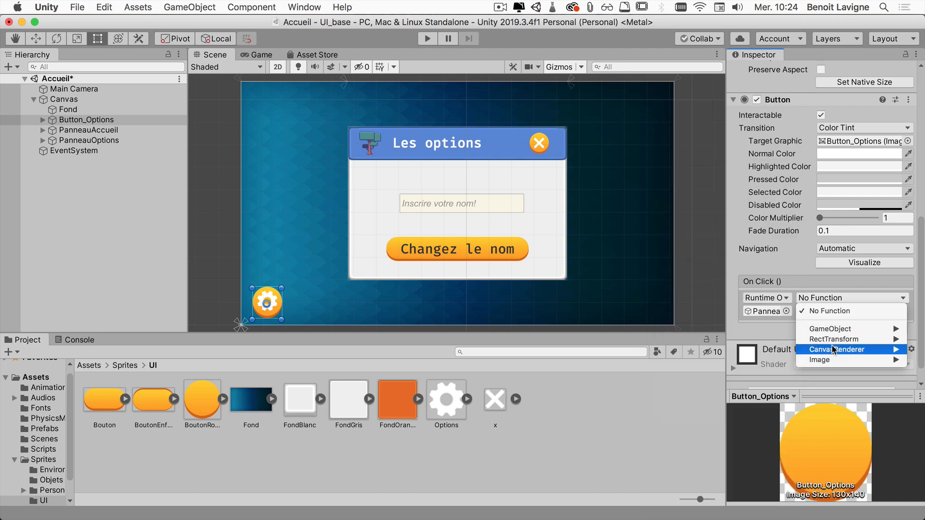
{"action": "mouse_move", "coordinate": [835, 365]}
{"action": "mouse_move", "coordinate": [836, 344]}
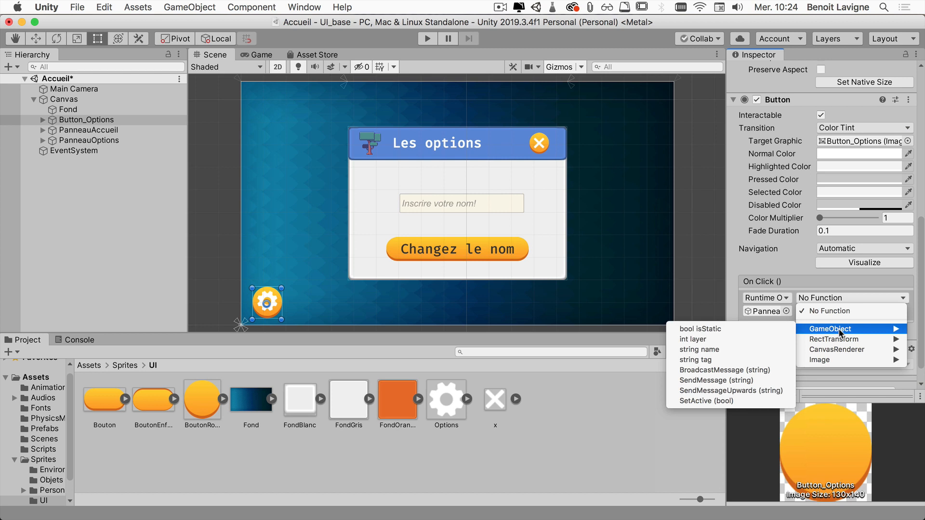
{"action": "left_click", "coordinate": [728, 404]}
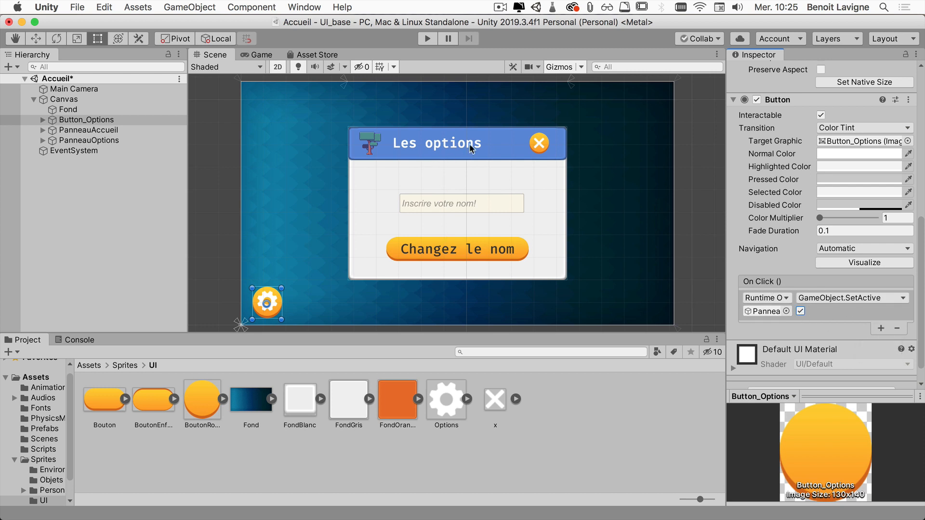
Step: Add a second On Click event to Button_Options that targets PanneauAccueil and calls GameObject.SetActive with its value disabled
{"action": "left_click", "coordinate": [880, 328]}
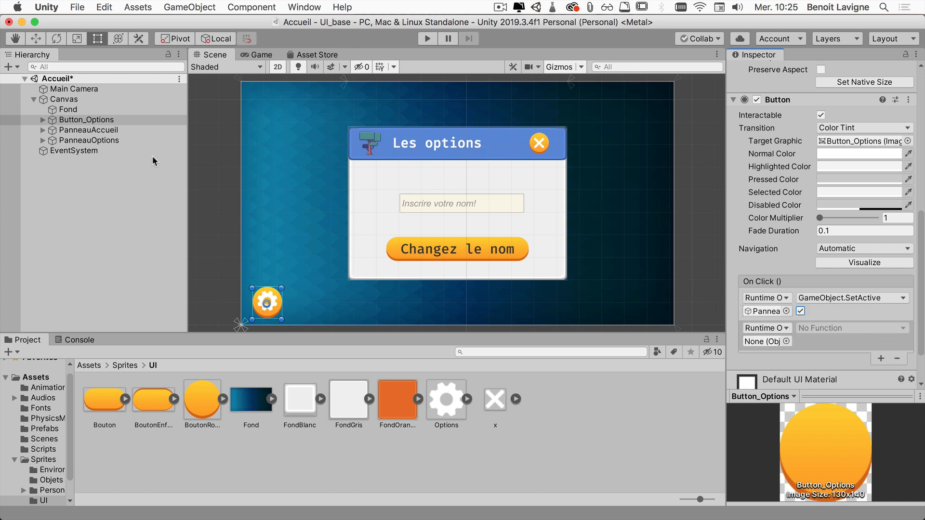
{"action": "left_click_drag", "start_coordinate": [103, 127], "coordinate": [85, 130]}
{"action": "key", "text": "Up"}
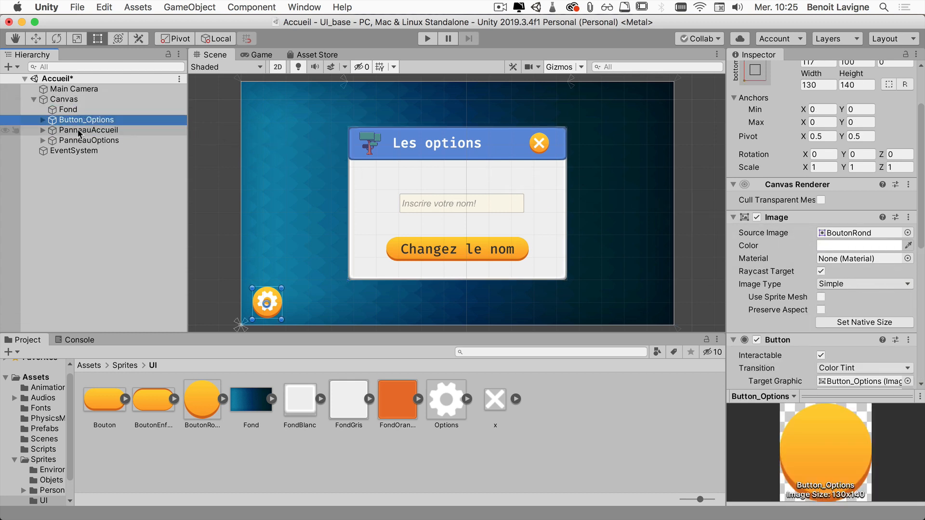
{"action": "scroll", "coordinate": [819, 241], "scroll_direction": "down", "scroll_amount": 10}
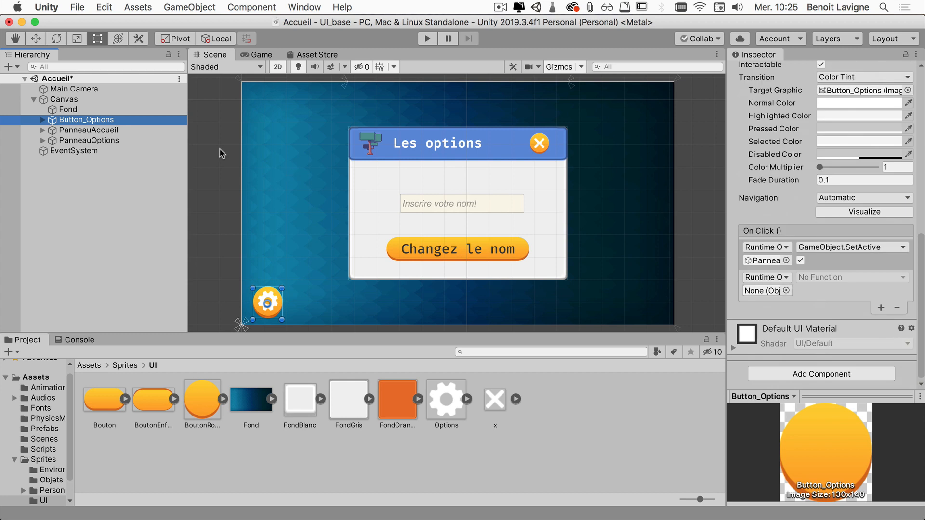
{"action": "left_click_drag", "start_coordinate": [81, 130], "coordinate": [762, 291]}
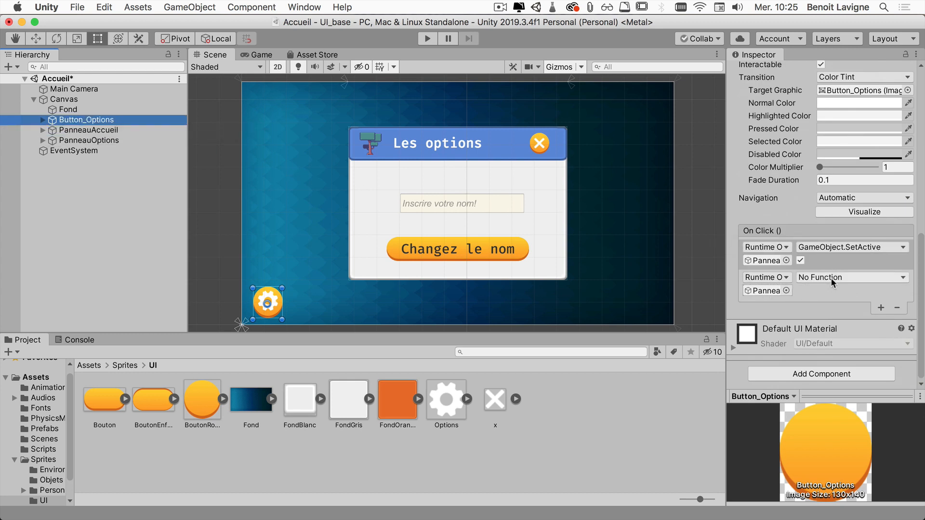
{"action": "left_click", "coordinate": [831, 278]}
{"action": "mouse_move", "coordinate": [837, 309]}
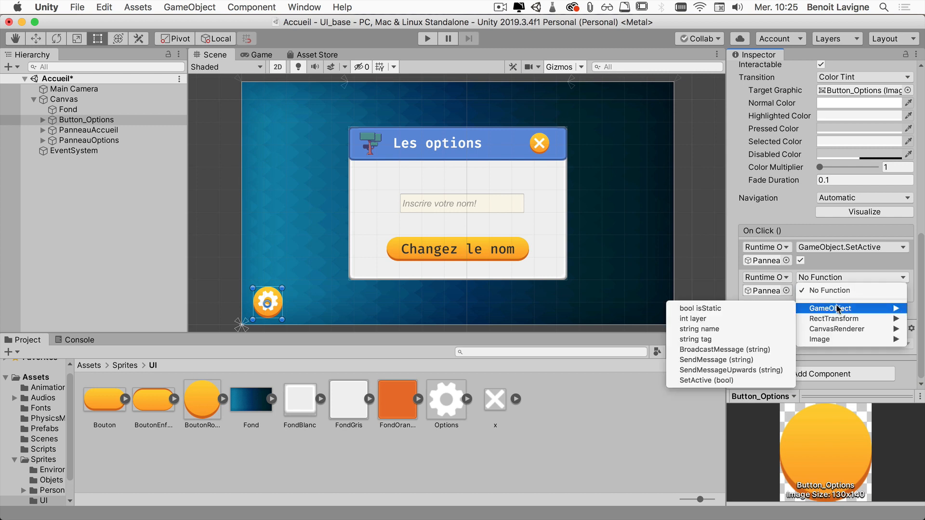
{"action": "left_click", "coordinate": [708, 380]}
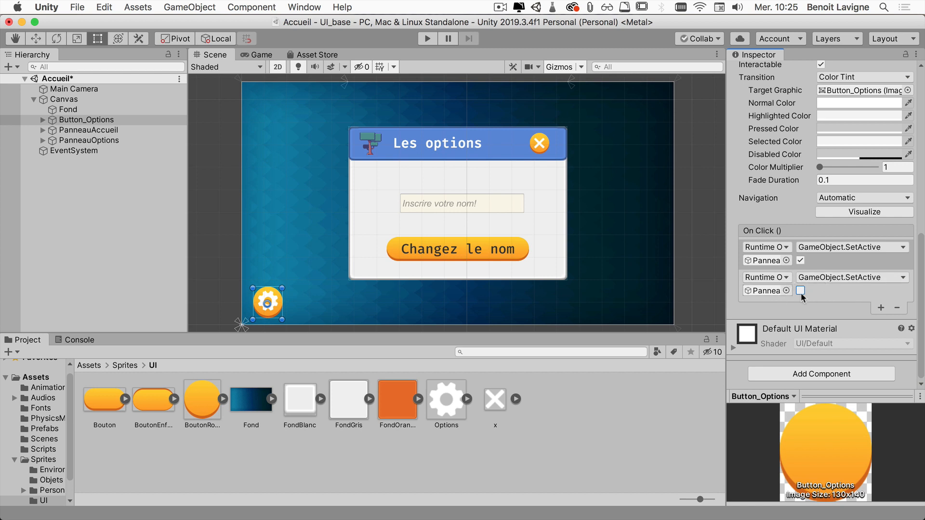
Step: Deactivate the PanneauOptions object in the scene
{"action": "left_click", "coordinate": [94, 140]}
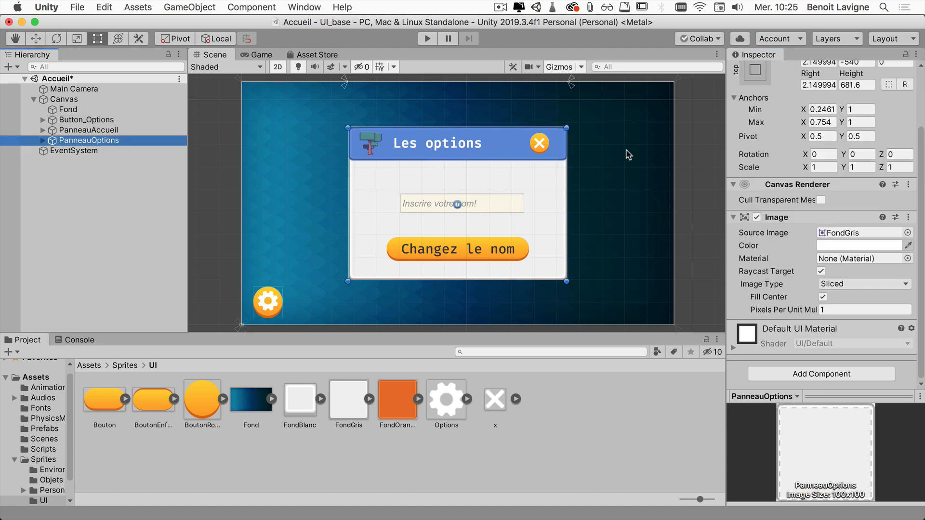
{"action": "scroll", "coordinate": [828, 181], "scroll_direction": "up", "scroll_amount": 3}
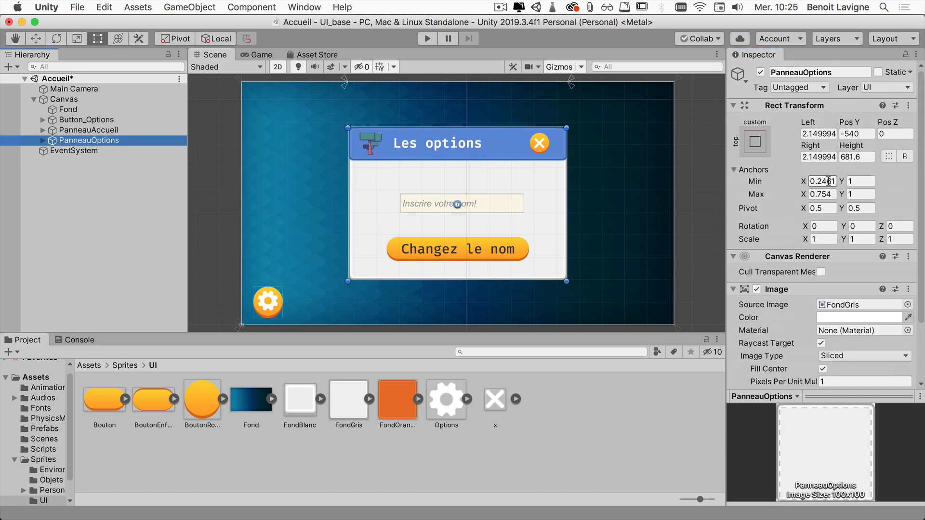
{"action": "left_click", "coordinate": [760, 72]}
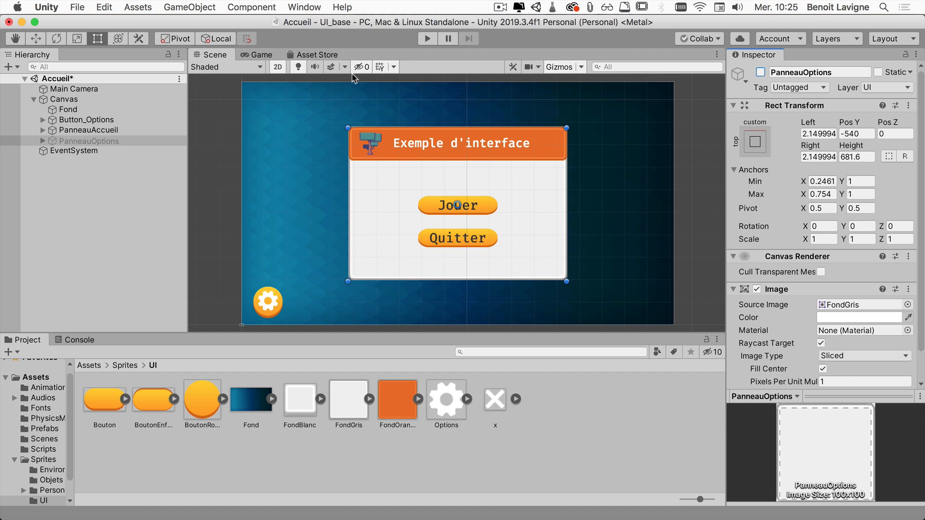
Step: Run the scene in play mode, test the gear button, and stop playing
{"action": "left_click", "coordinate": [427, 38]}
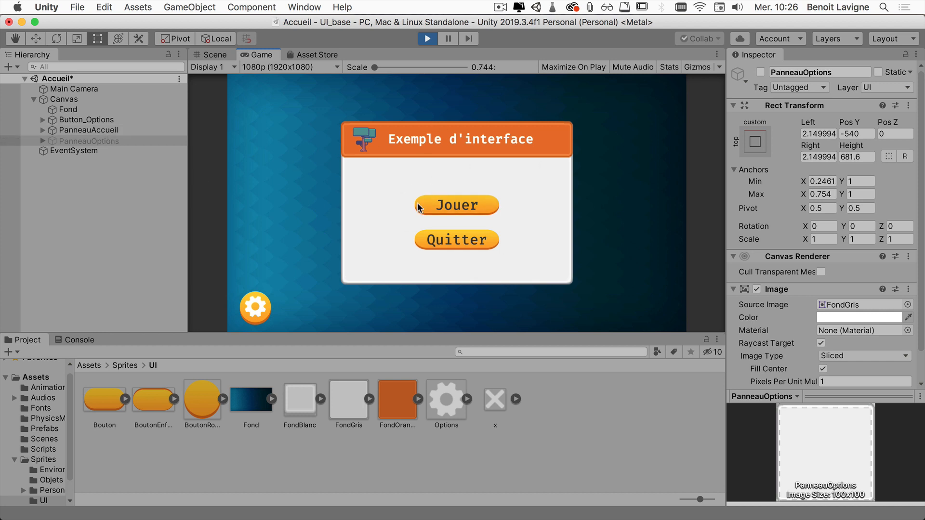
{"action": "left_click", "coordinate": [256, 308]}
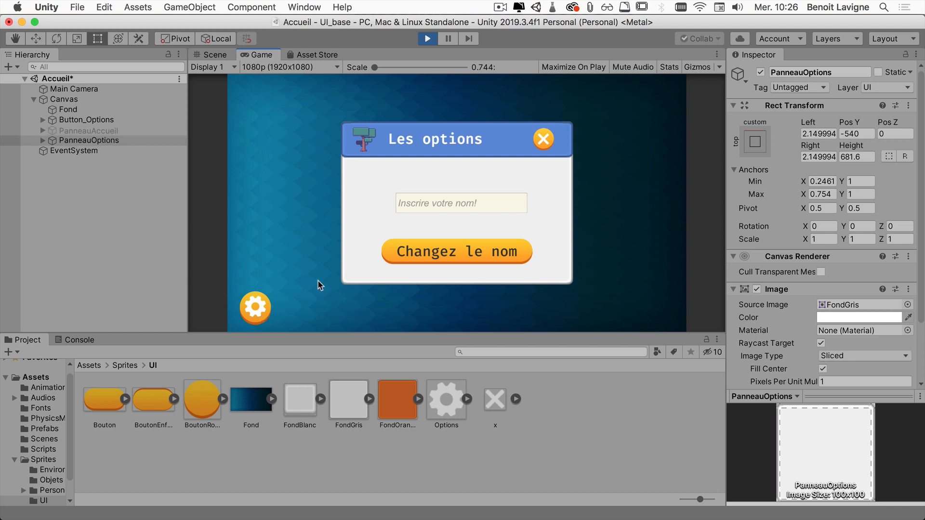
{"action": "left_click", "coordinate": [427, 40]}
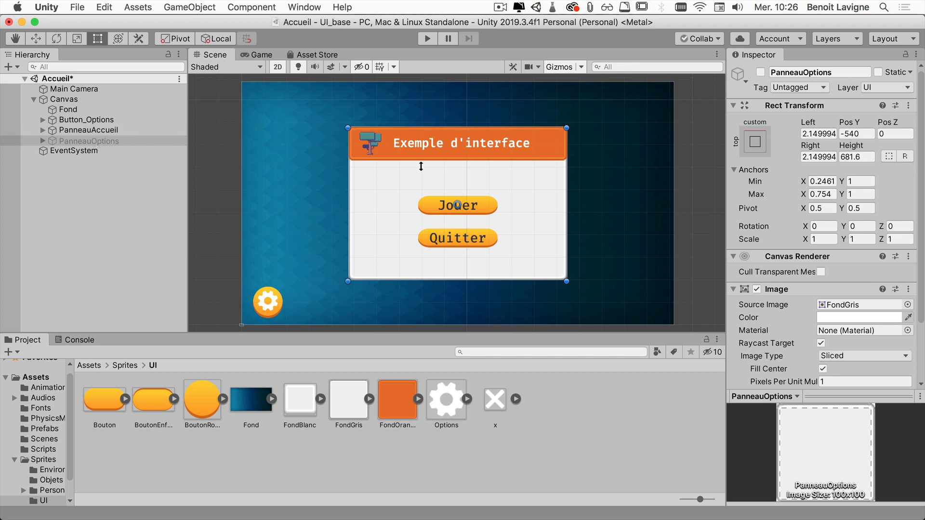
Step: Reactivate PanneauOptions and expand its children in the hierarchy
{"action": "left_click", "coordinate": [761, 72]}
{"action": "left_click", "coordinate": [107, 143]}
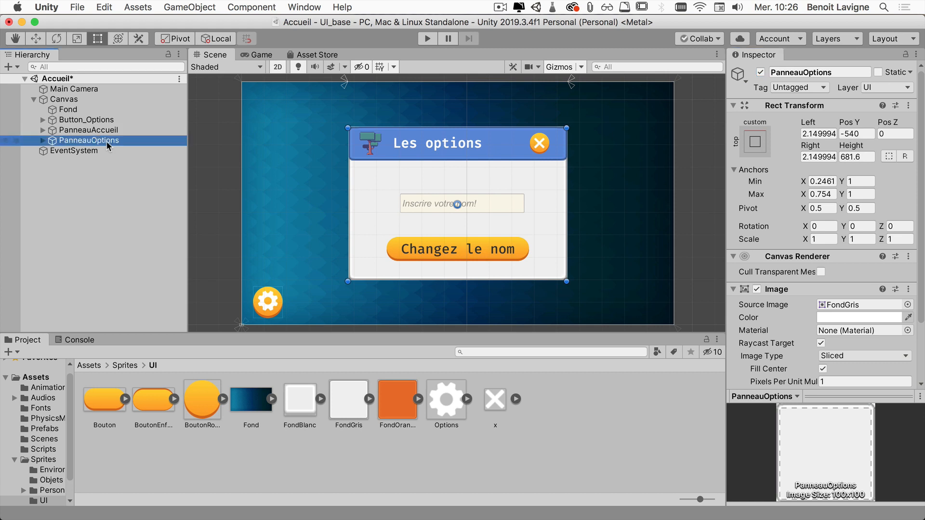
{"action": "left_click", "coordinate": [43, 140]}
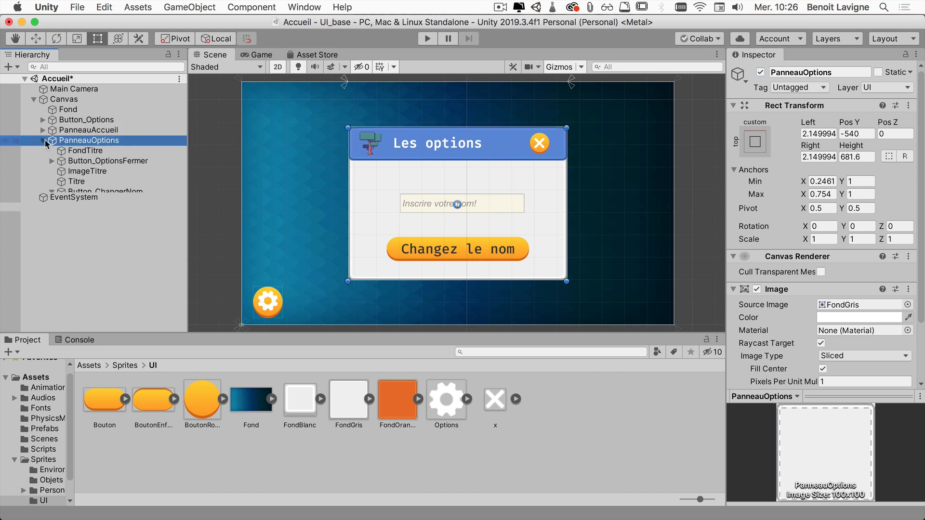
Step: Add an On Click event to Button_OptionsFermer that targets PanneauOptions and calls GameObject.SetActive with its value disabled
{"action": "left_click", "coordinate": [109, 163]}
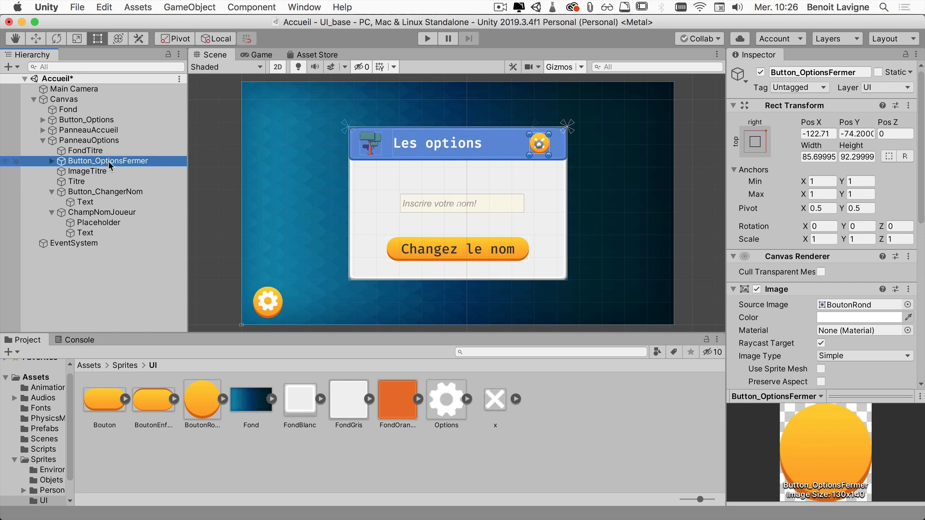
{"action": "scroll", "coordinate": [783, 267], "scroll_direction": "down", "scroll_amount": 10}
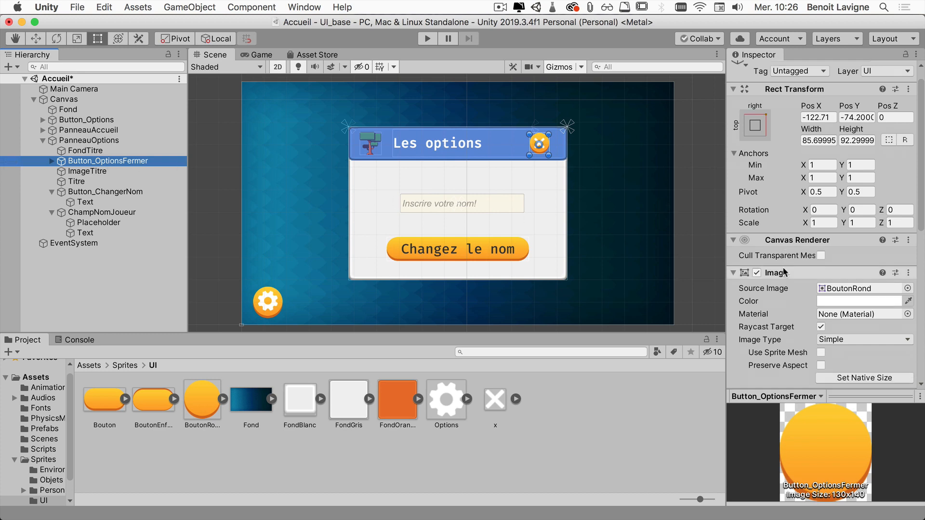
{"action": "scroll", "coordinate": [784, 271], "scroll_direction": "down", "scroll_amount": 5}
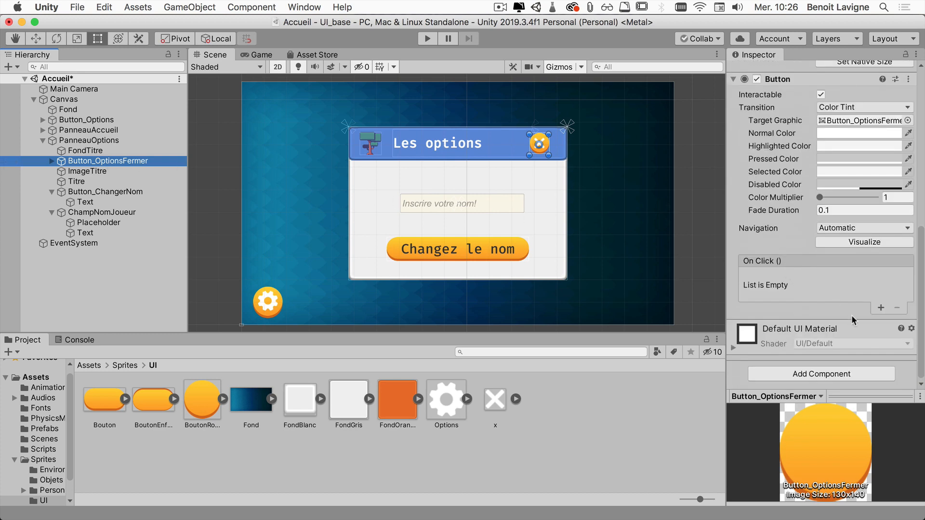
{"action": "left_click", "coordinate": [880, 309]}
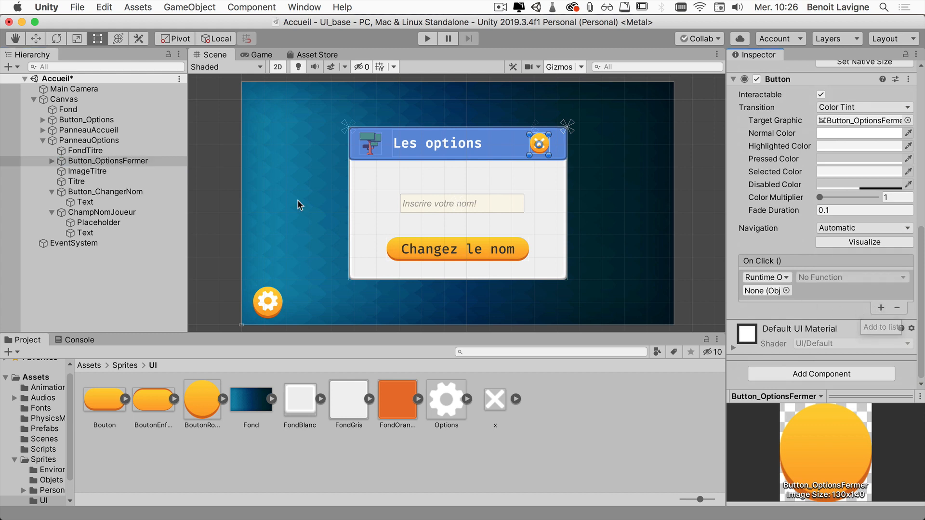
{"action": "left_click", "coordinate": [81, 141]}
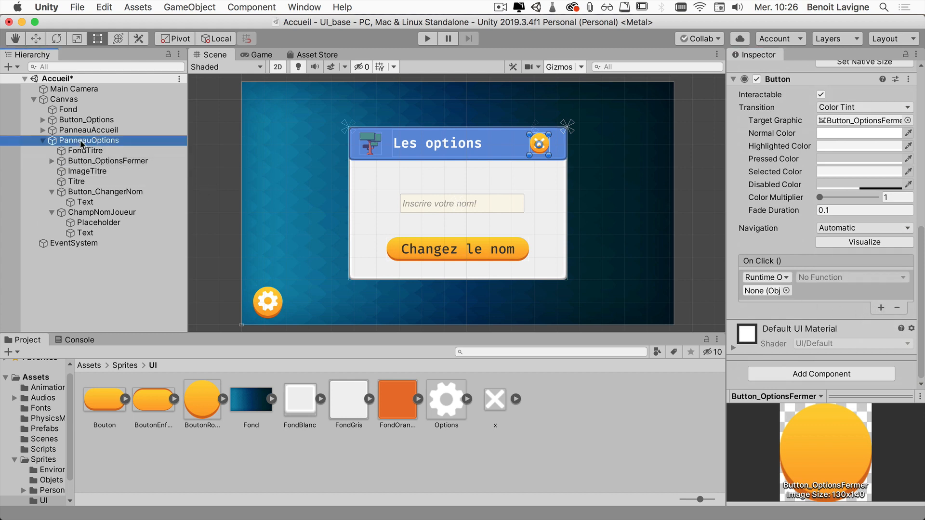
{"action": "left_click_drag", "start_coordinate": [81, 143], "coordinate": [767, 295]}
{"action": "left_click", "coordinate": [834, 278]}
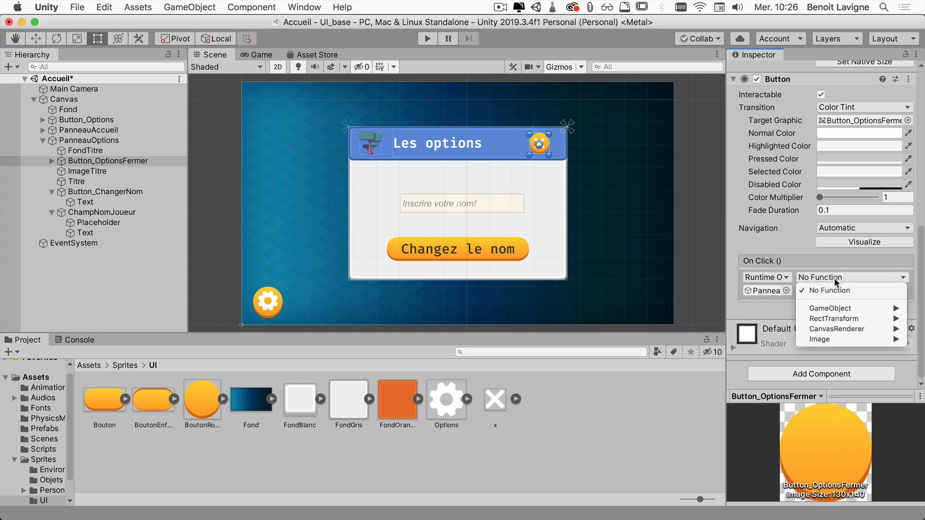
{"action": "mouse_move", "coordinate": [833, 307]}
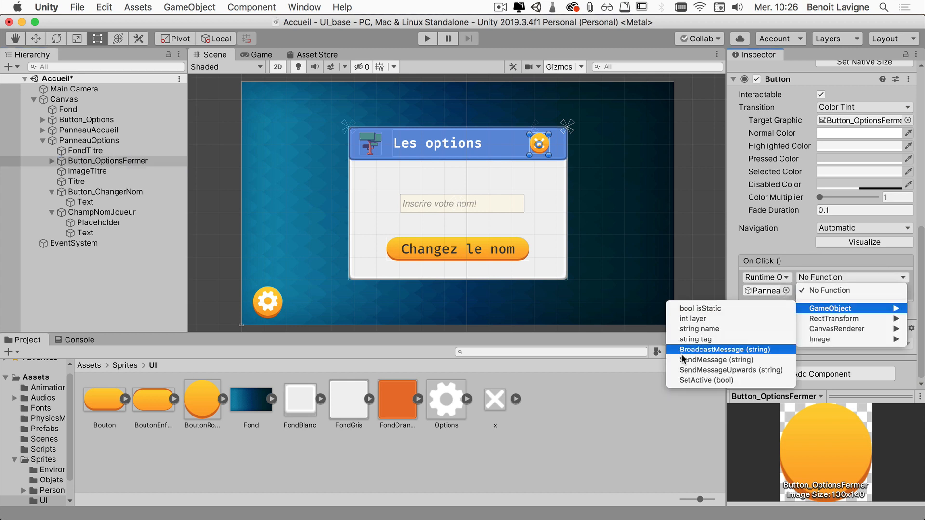
{"action": "left_click", "coordinate": [687, 380]}
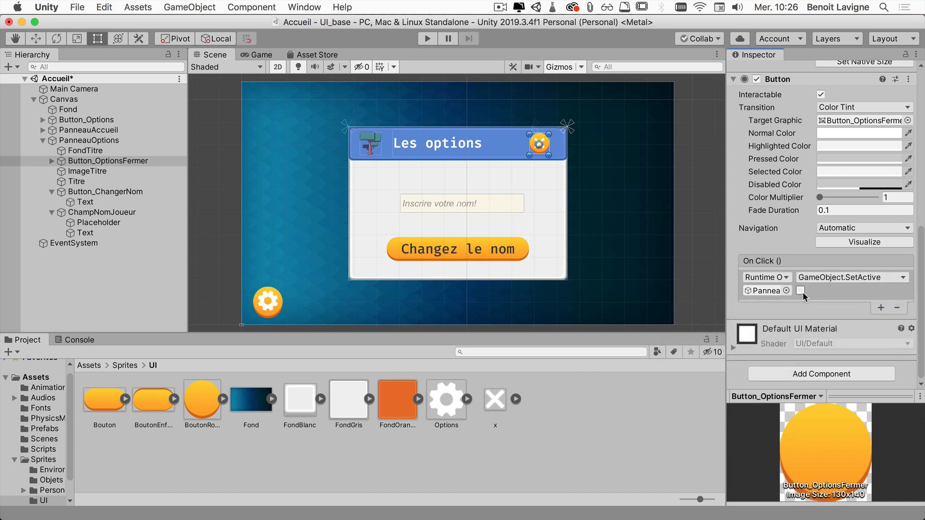
Step: Add a second On Click event to Button_OptionsFermer that targets PanneauAccueil and calls GameObject.SetActive with its value enabled
{"action": "left_click", "coordinate": [881, 308]}
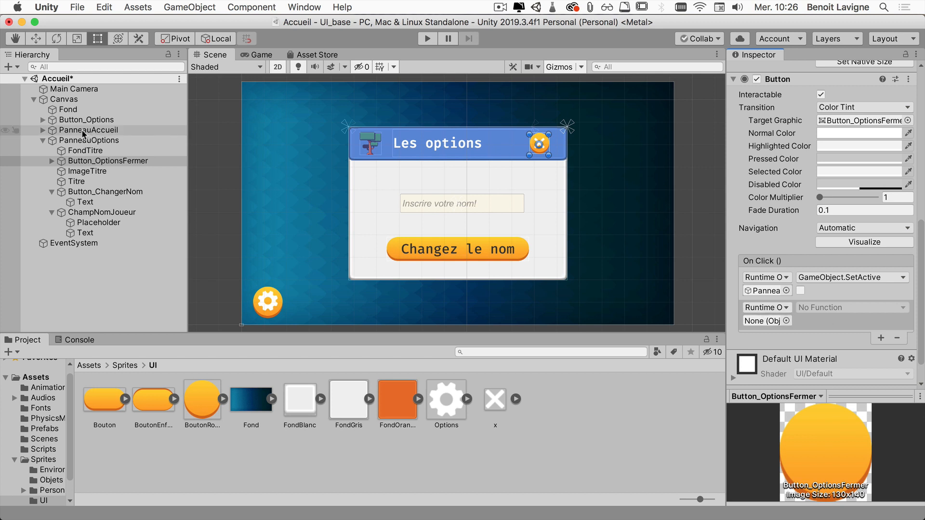
{"action": "left_click_drag", "start_coordinate": [83, 131], "coordinate": [762, 322]}
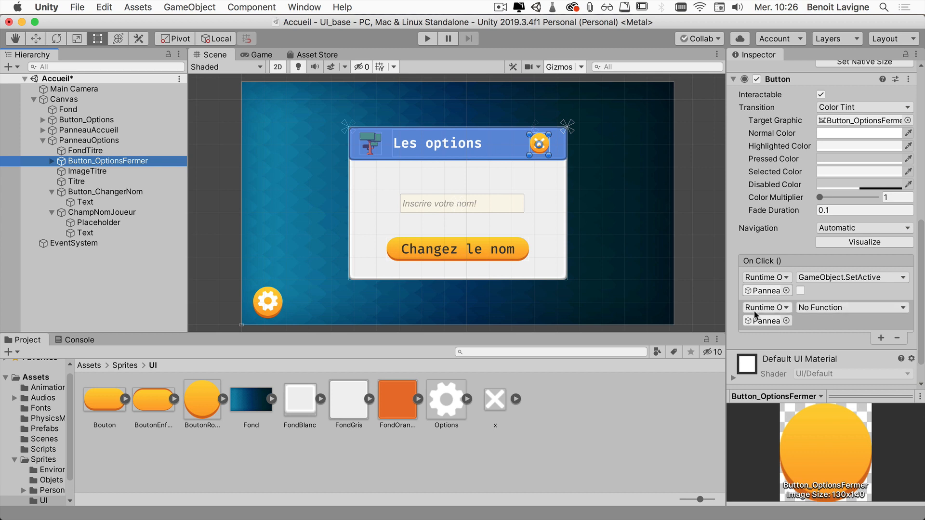
{"action": "left_click", "coordinate": [825, 307]}
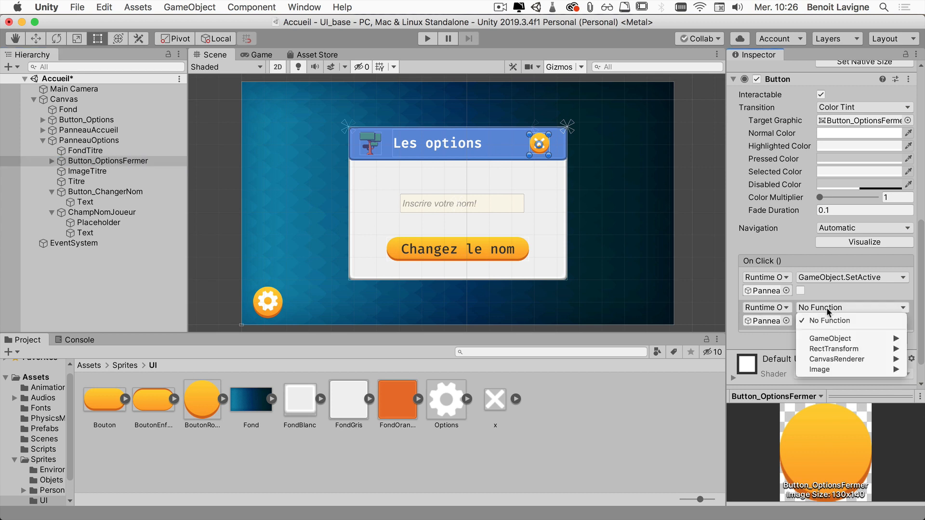
{"action": "mouse_move", "coordinate": [844, 348]}
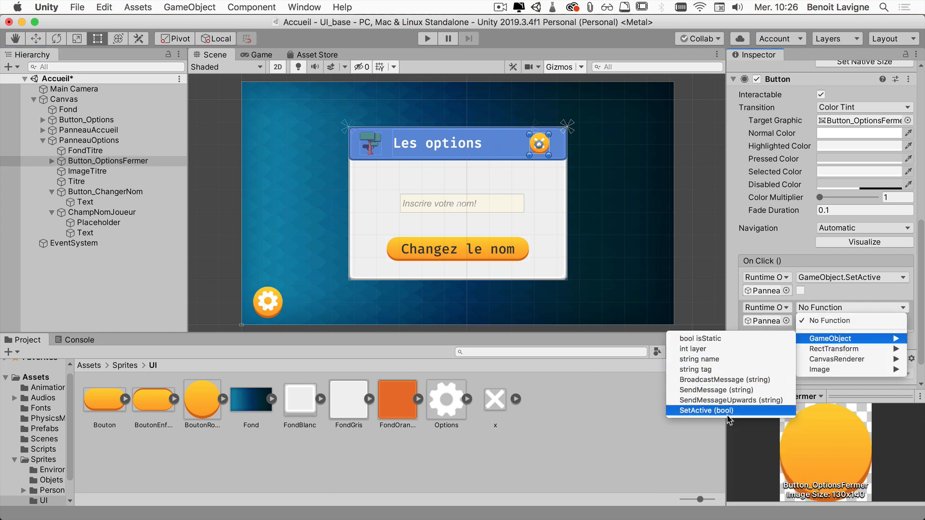
{"action": "left_click", "coordinate": [729, 410]}
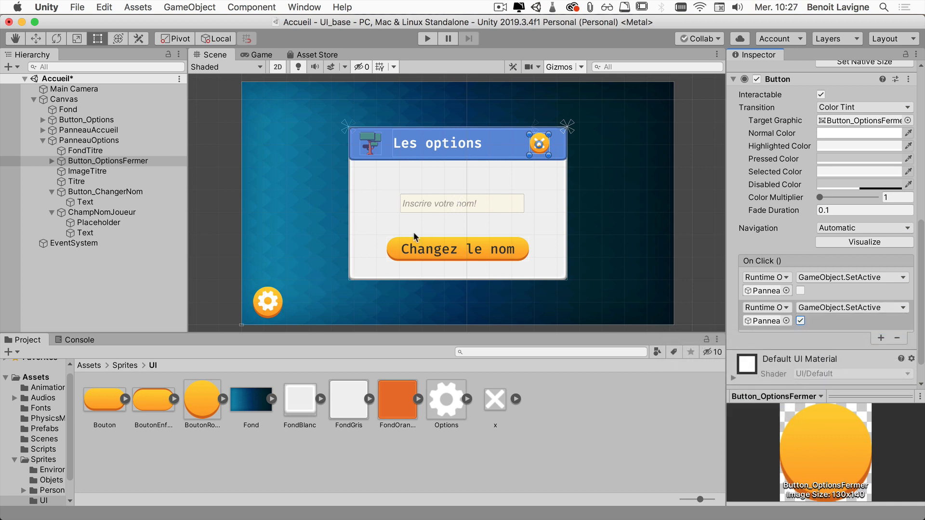
Step: Run the scene in play mode, repeatedly close and reopen the options panel with its x and gear buttons, and stop playing
{"action": "left_click", "coordinate": [427, 38]}
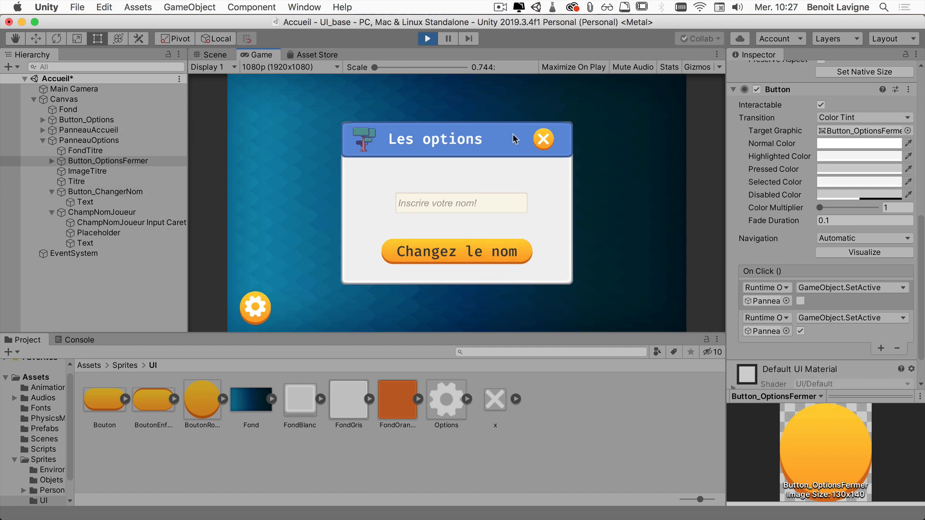
{"action": "left_click", "coordinate": [541, 143]}
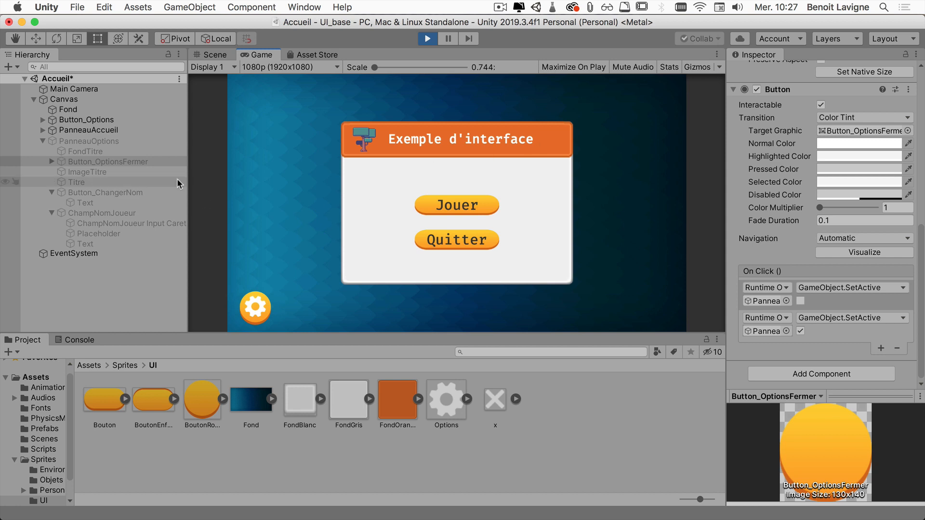
{"action": "left_click", "coordinate": [264, 308]}
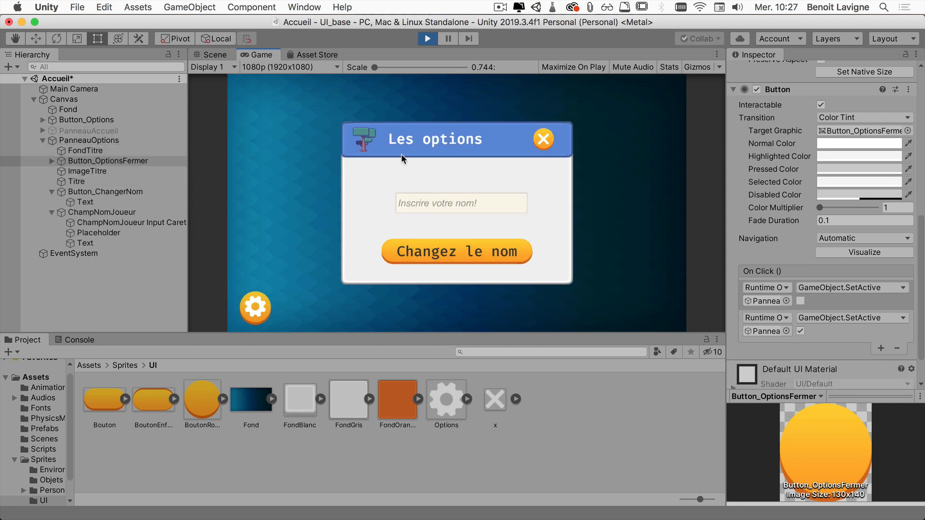
{"action": "left_click", "coordinate": [540, 145]}
{"action": "left_click", "coordinate": [267, 307]}
{"action": "left_click", "coordinate": [545, 141]}
{"action": "left_click", "coordinate": [428, 39]}
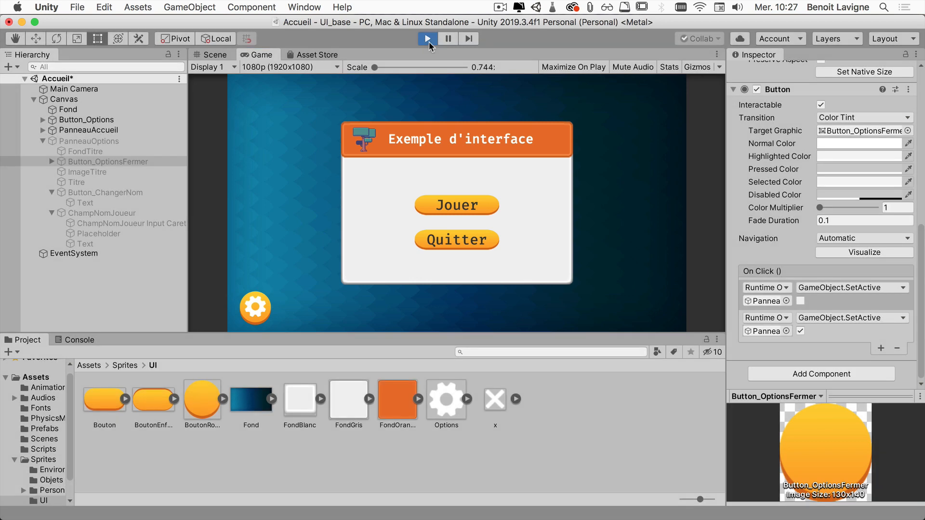
Step: Review the On Click events of Button_Options and the GameObject functions offered for its first event, keeping SetActive (bool) selected
{"action": "left_click", "coordinate": [88, 140]}
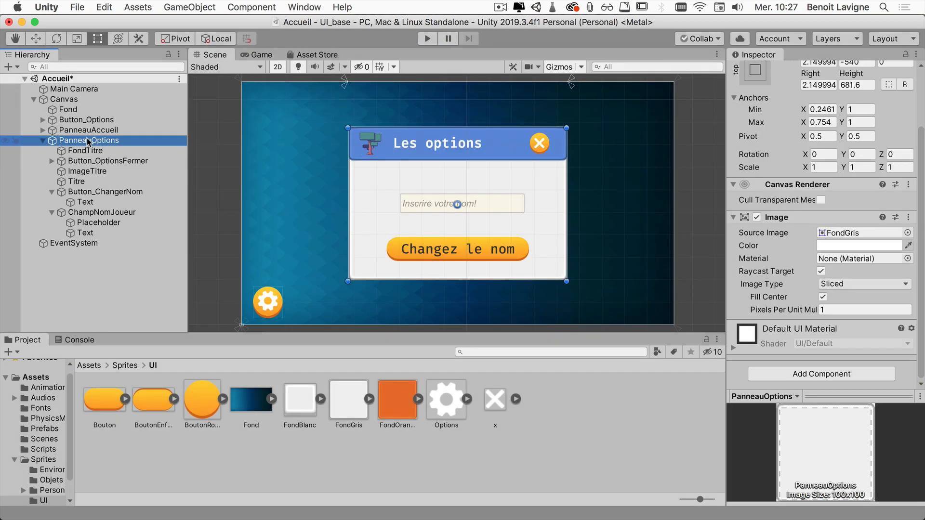
{"action": "left_click", "coordinate": [89, 120]}
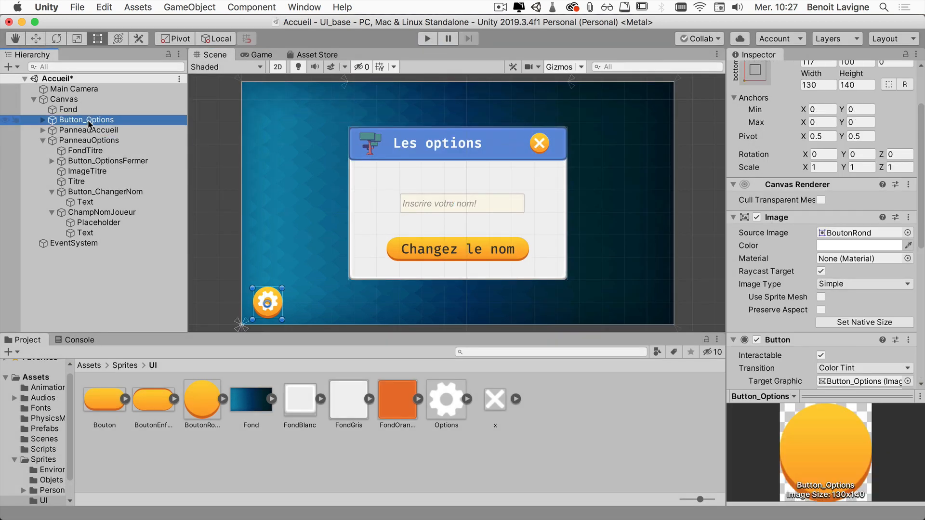
{"action": "scroll", "coordinate": [848, 289], "scroll_direction": "down", "scroll_amount": 10}
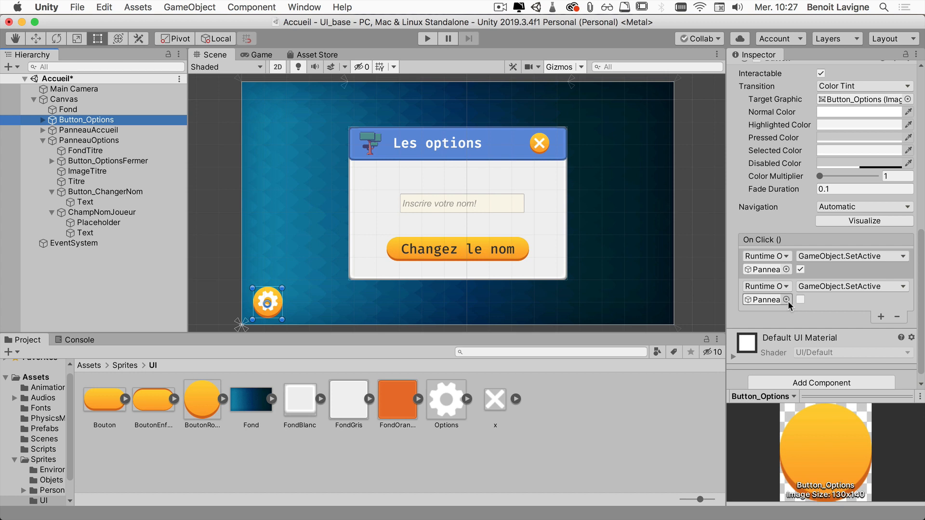
{"action": "left_click", "coordinate": [768, 276]}
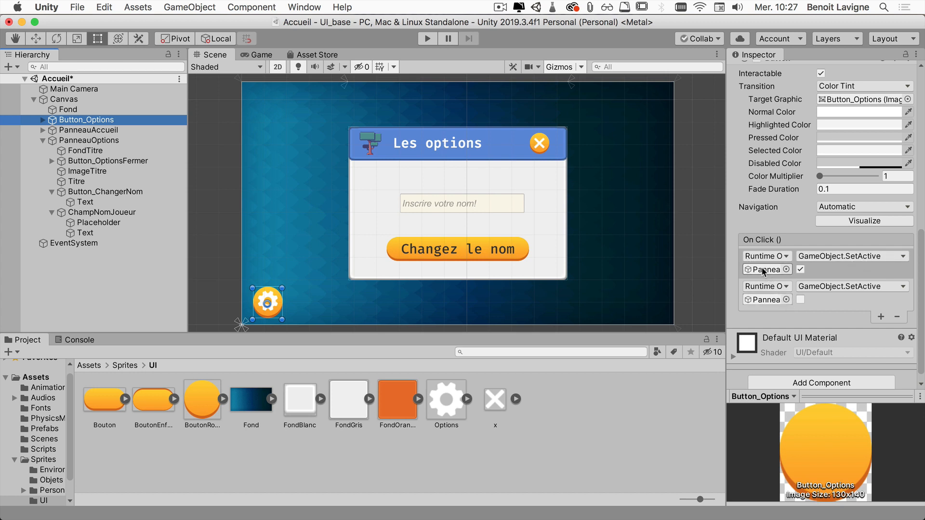
{"action": "left_click", "coordinate": [842, 257]}
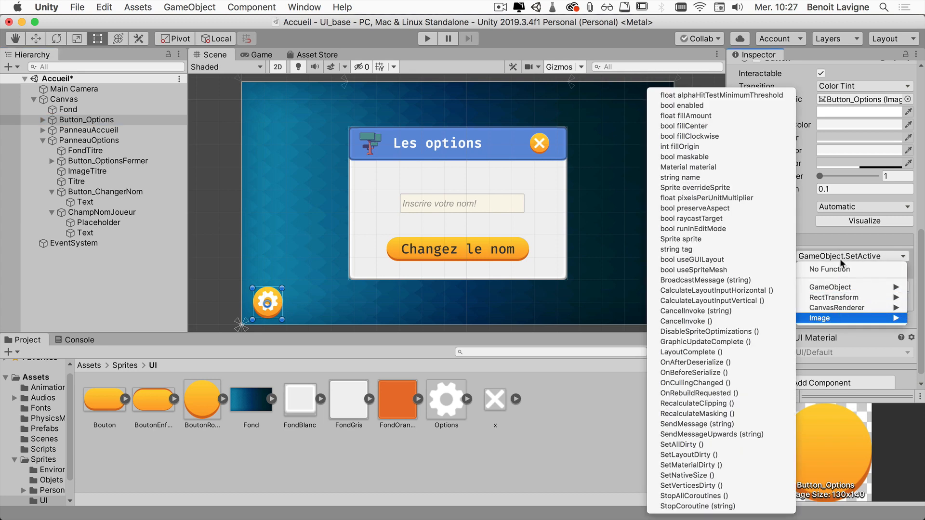
{"action": "mouse_move", "coordinate": [844, 286]}
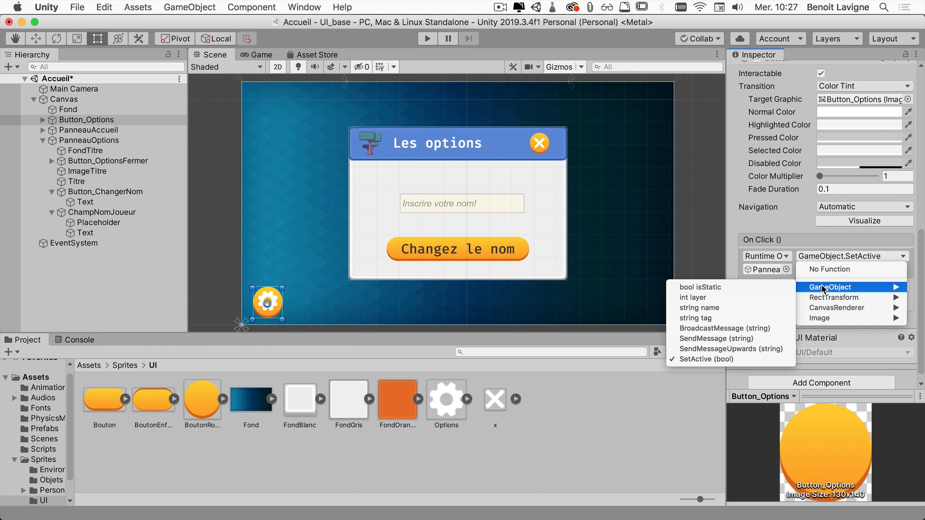
{"action": "left_click", "coordinate": [707, 360]}
{"action": "left_click", "coordinate": [842, 255]}
{"action": "left_click", "coordinate": [837, 242]}
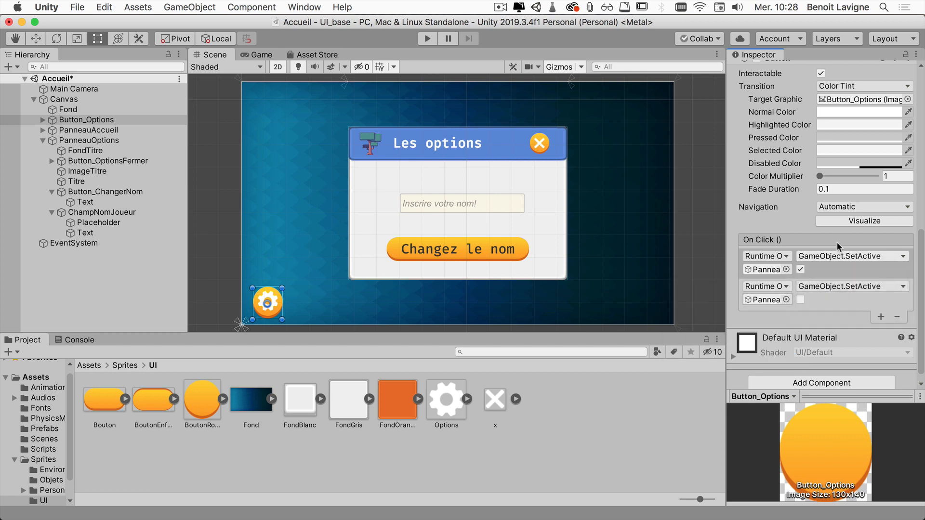